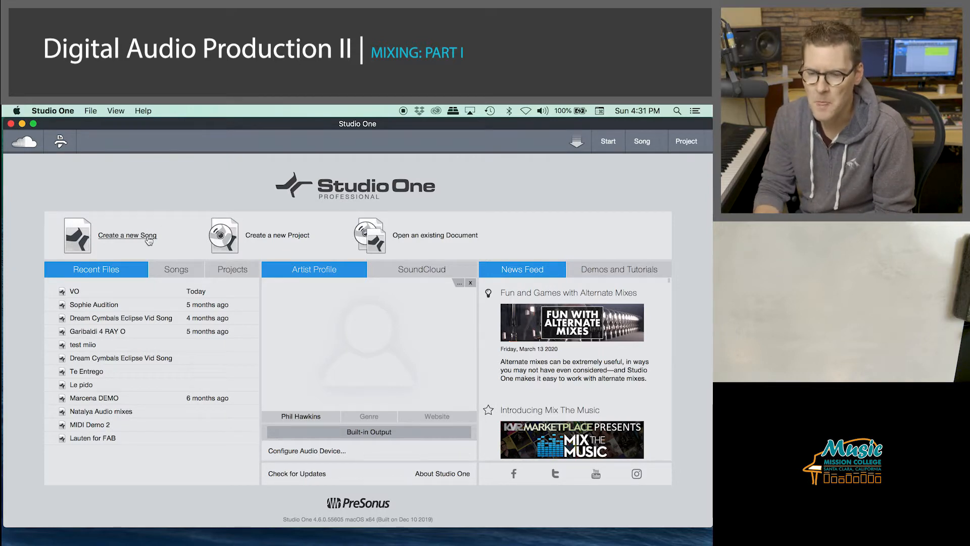
- Create an empty song titled "Mix Project 1", stored on the LACIESHARE drive, and hide the browser
left_click(148, 235)
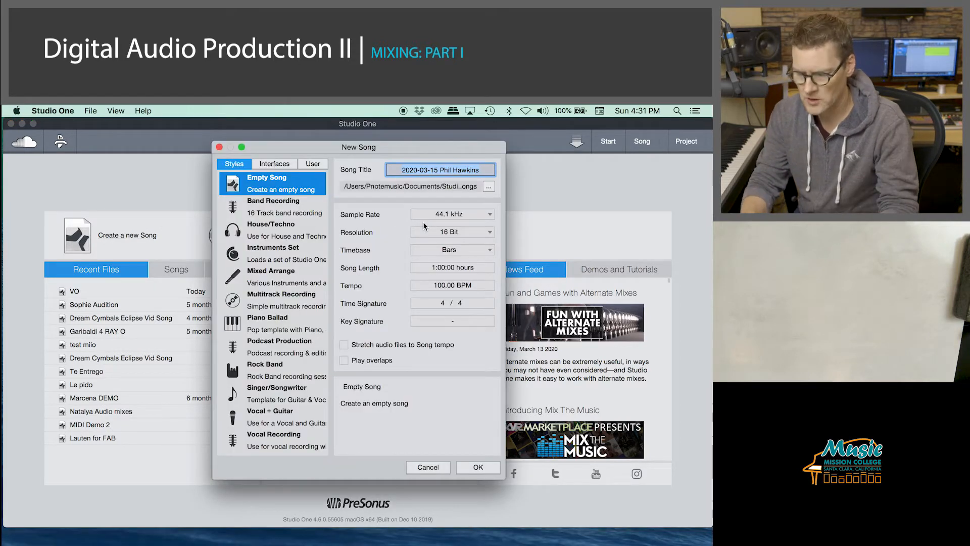
type("Mix Project 1")
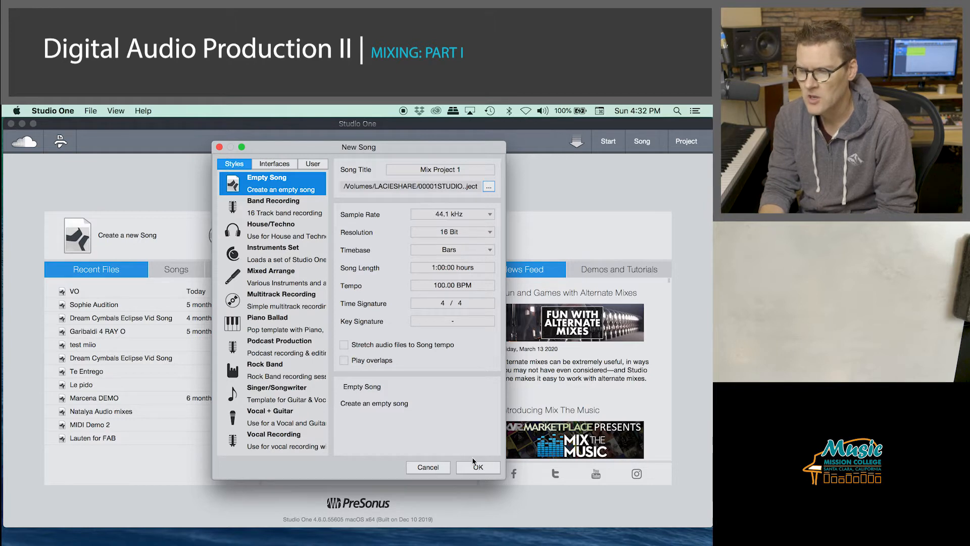
left_click(460, 169)
type("1")
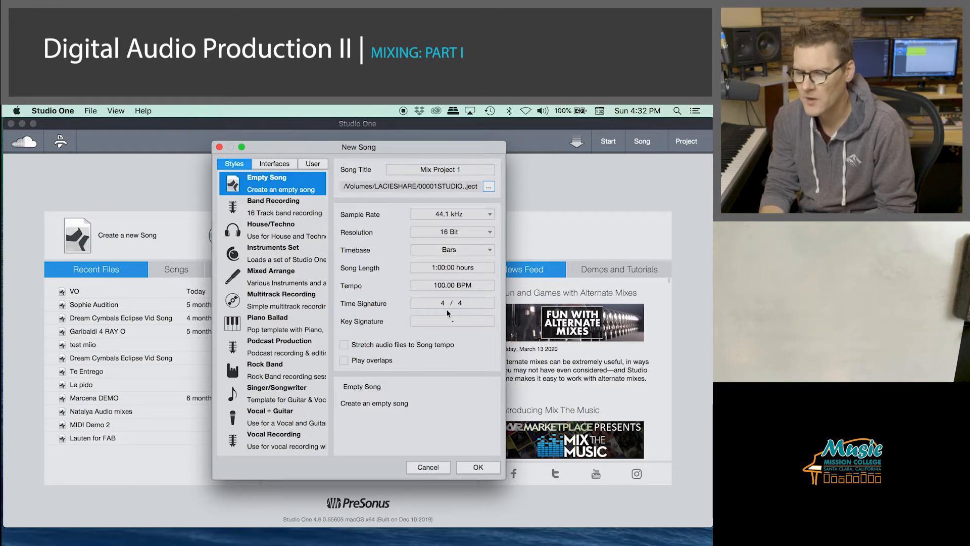
left_click(477, 468)
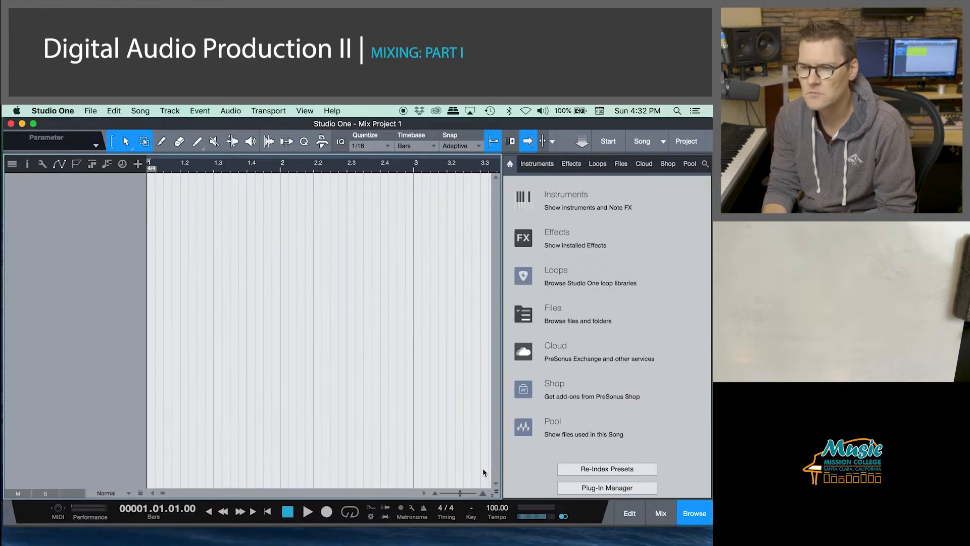
left_click(687, 512)
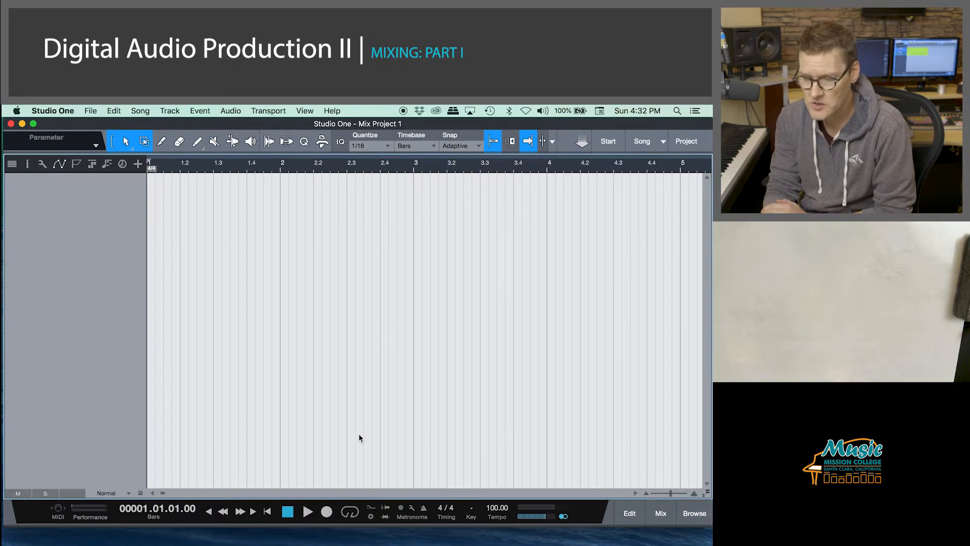
- Switch to Finder and open the Stems folder inside the Day 2 session folder on the LACIE SHARE drive
mouse_move(340, 539)
left_click(28, 537)
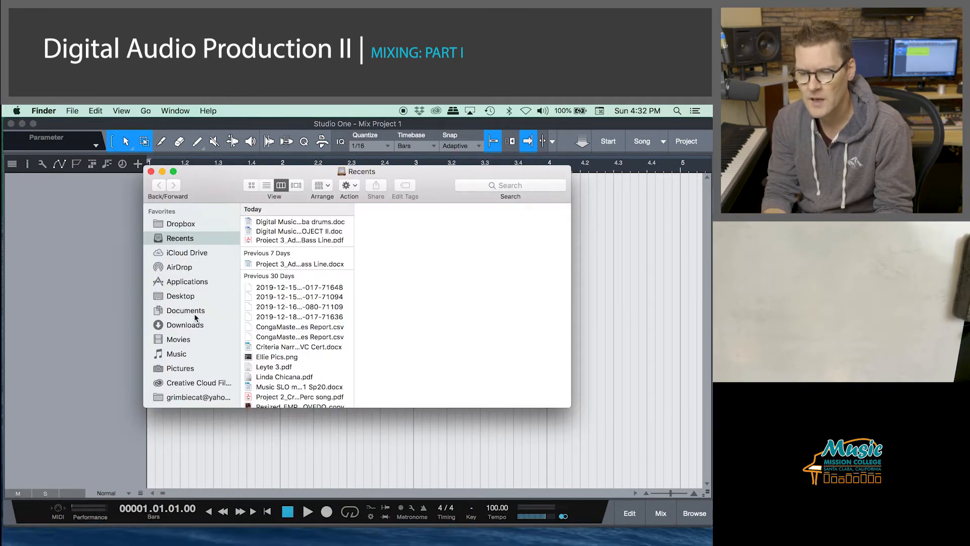
scroll(193, 343, "down", 5)
scroll(192, 367, "down", 1)
left_click(194, 352)
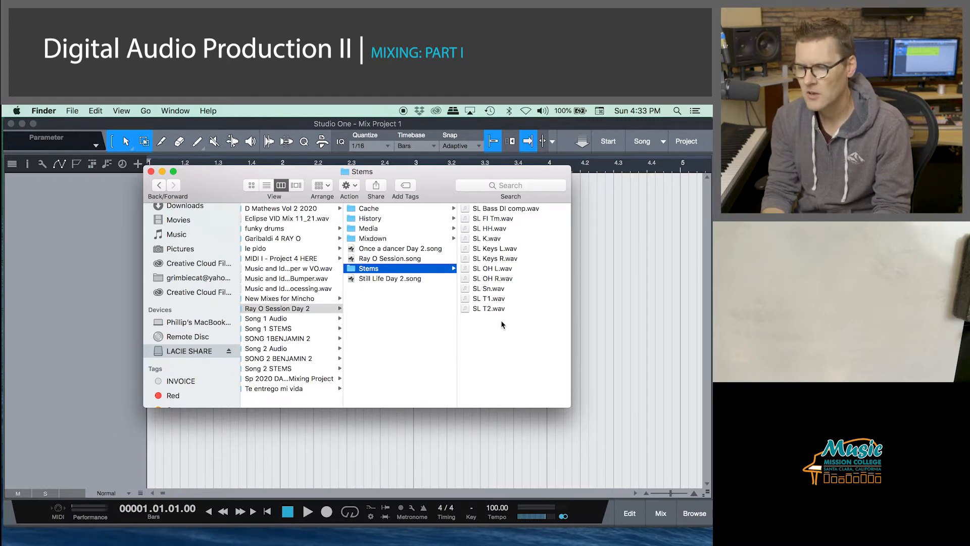
- Import all eleven SL stem WAV files as separate tracks starting at bar 1, and close the Finder window
left_click_drag(501, 324, 464, 211)
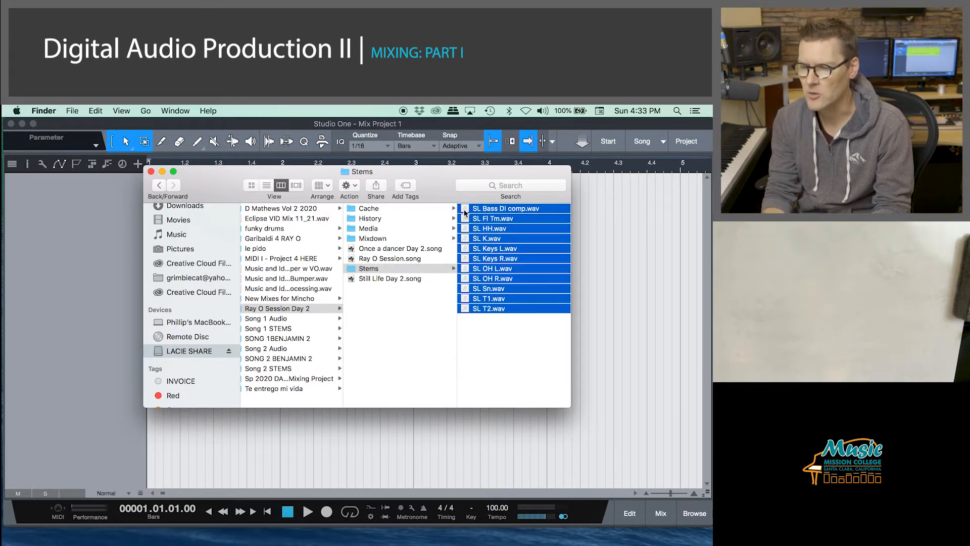
left_click_drag(435, 175, 517, 202)
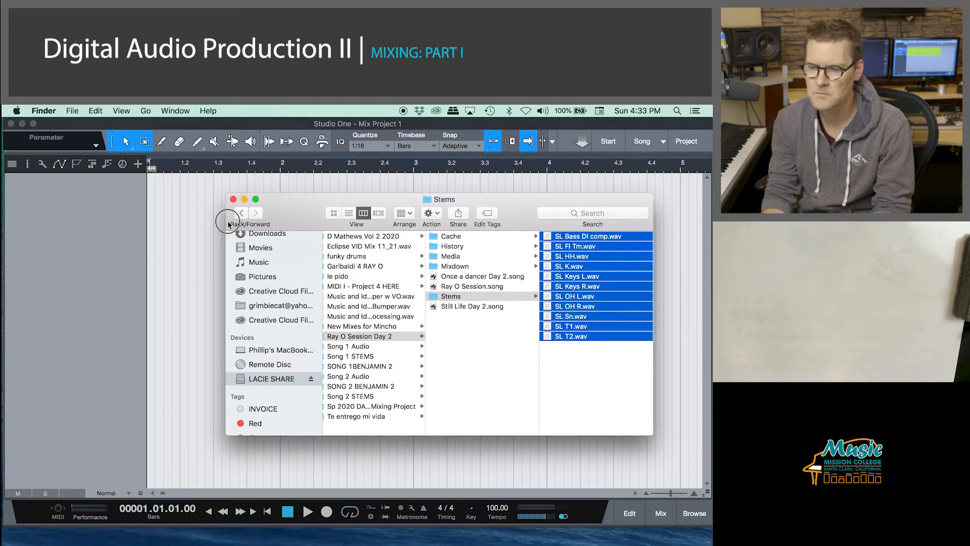
left_click(548, 236)
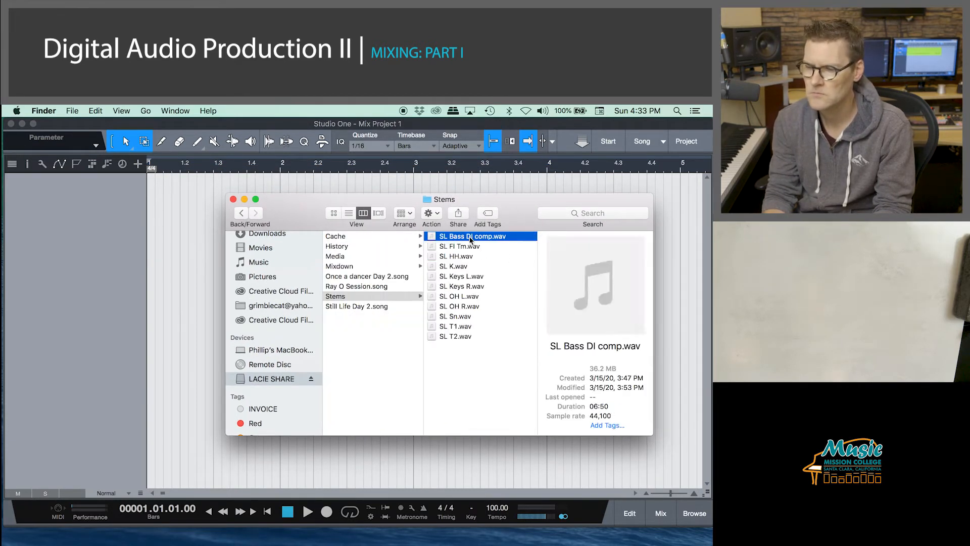
left_click_drag(471, 362, 159, 207)
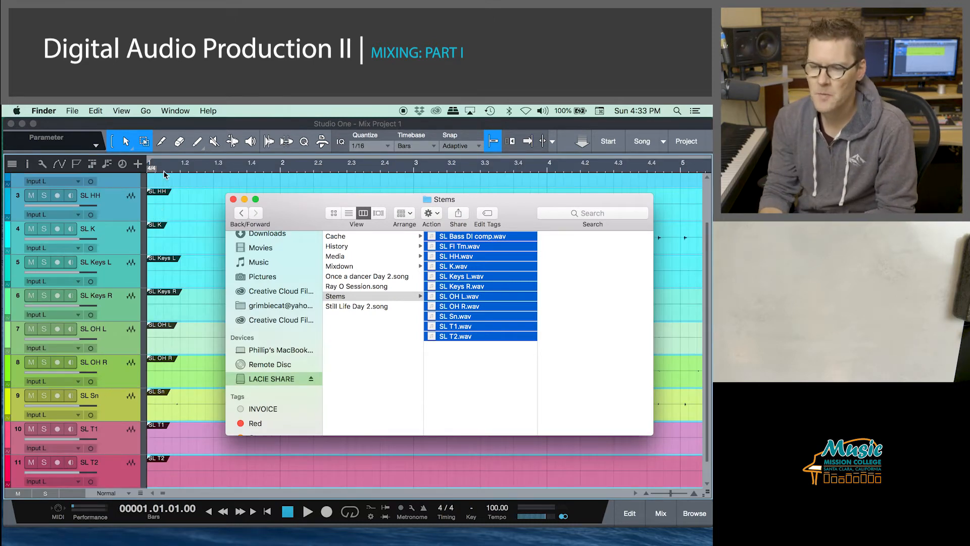
left_click(232, 200)
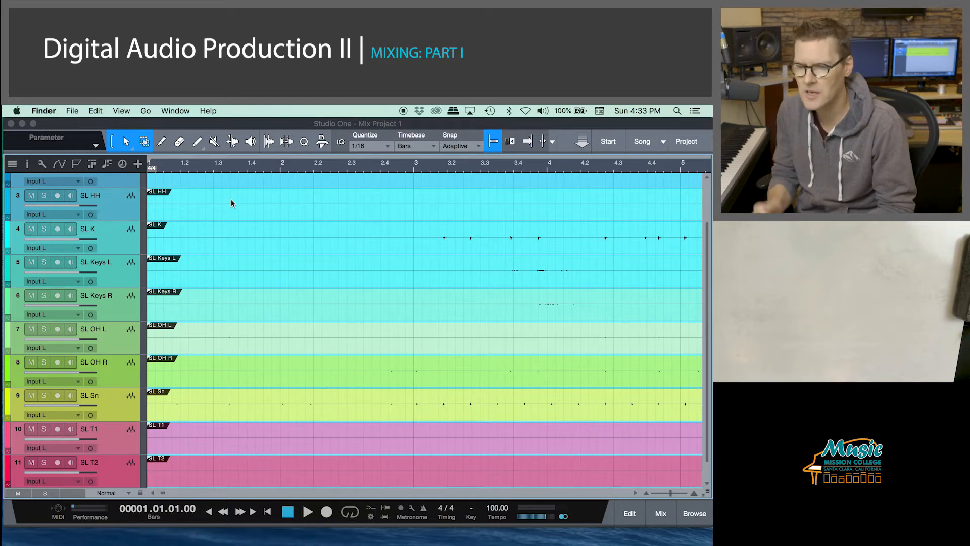
- Open the mix console, enlarge it to full height with longer faders, and hide its instrument and channel lists
left_click(262, 170)
left_click_drag(262, 169, 268, 106)
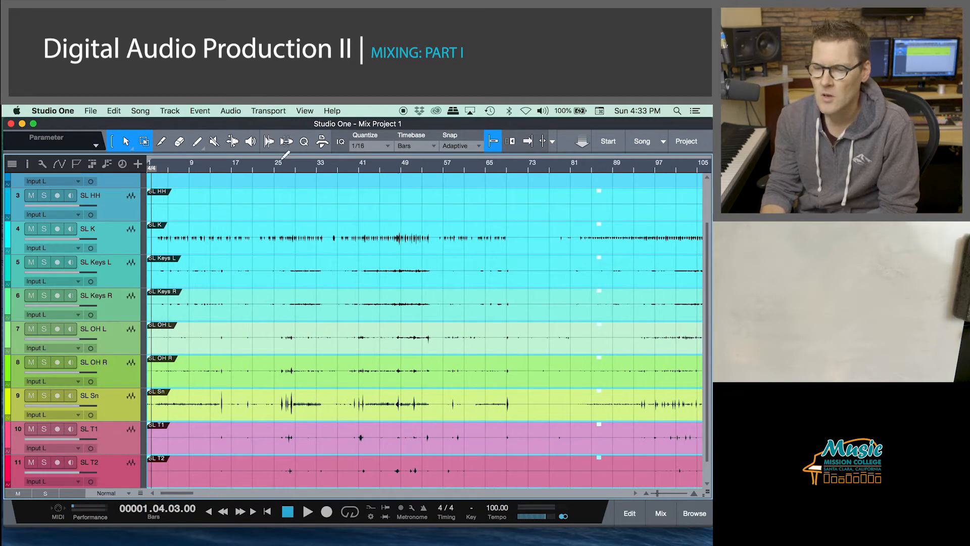
left_click(314, 165)
left_click_drag(314, 165, 315, 158)
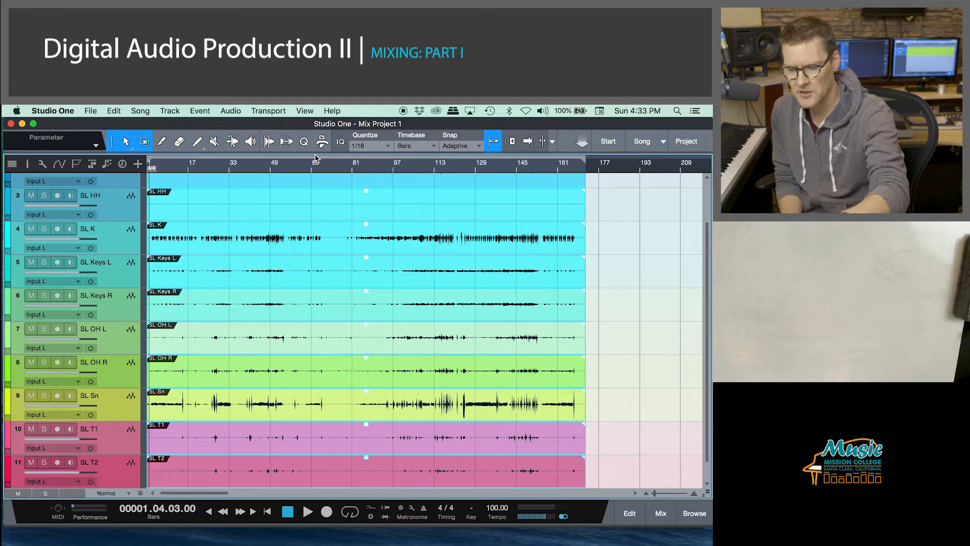
key("F3")
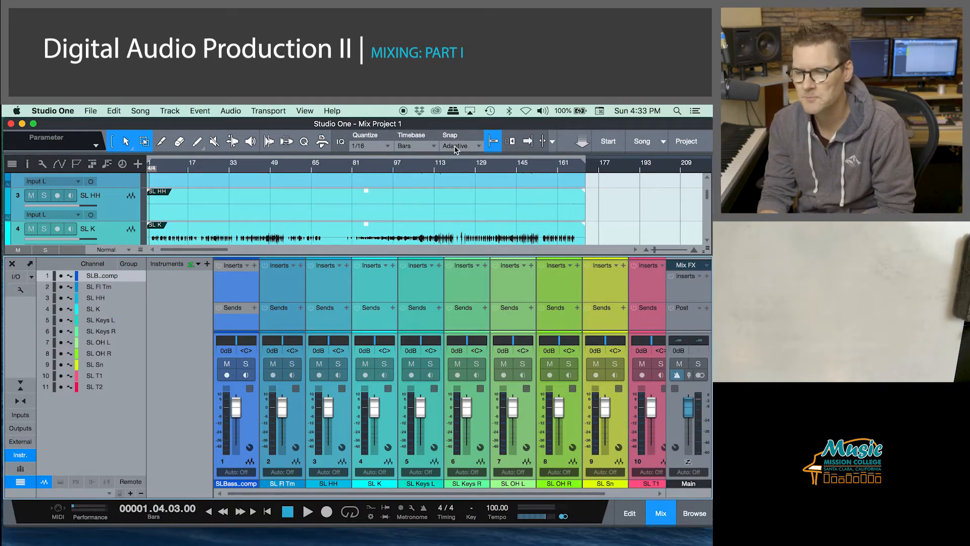
double_click(369, 257)
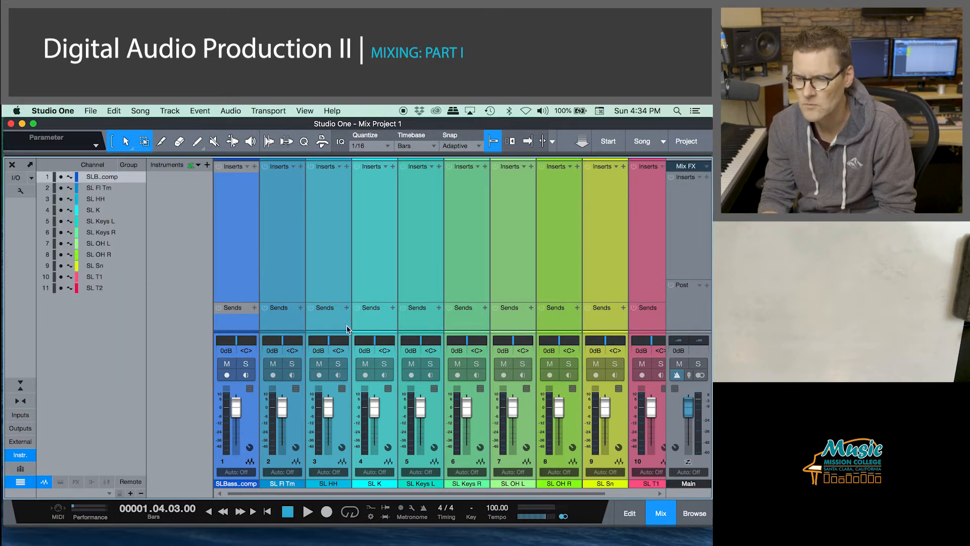
left_click_drag(347, 330, 351, 249)
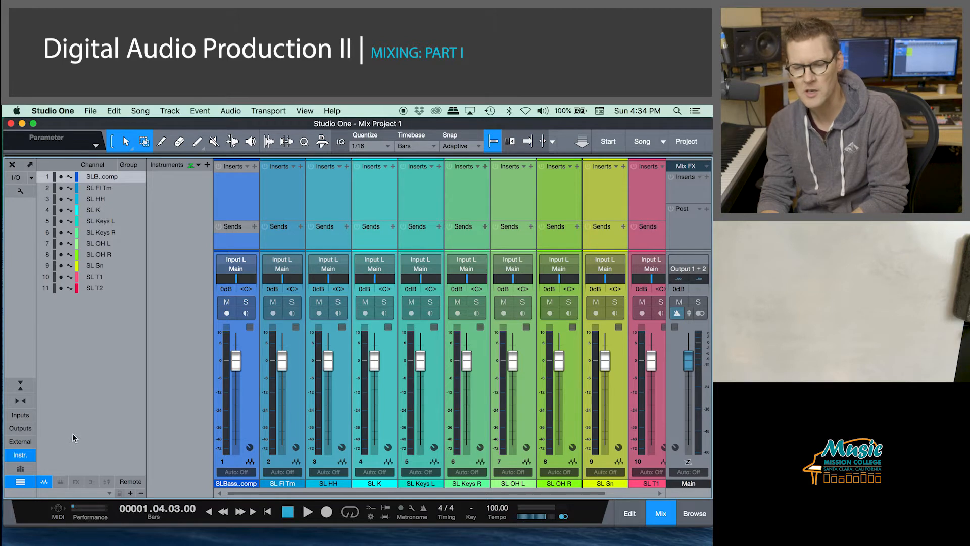
left_click(20, 456)
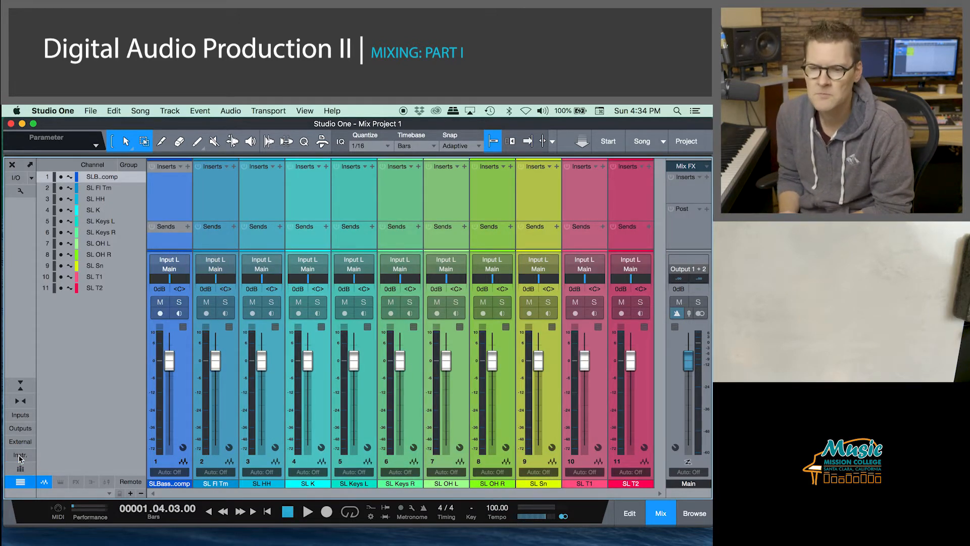
left_click(22, 483)
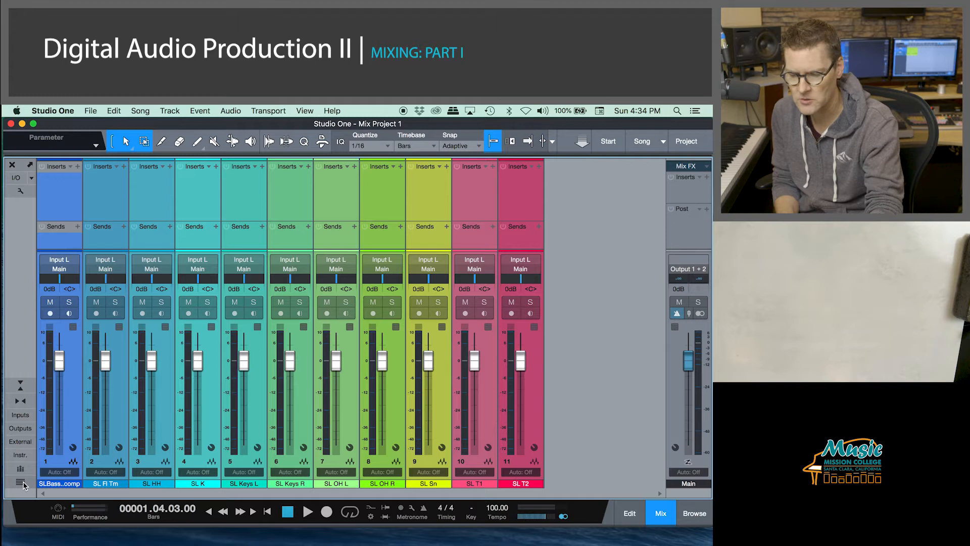
key("F3")
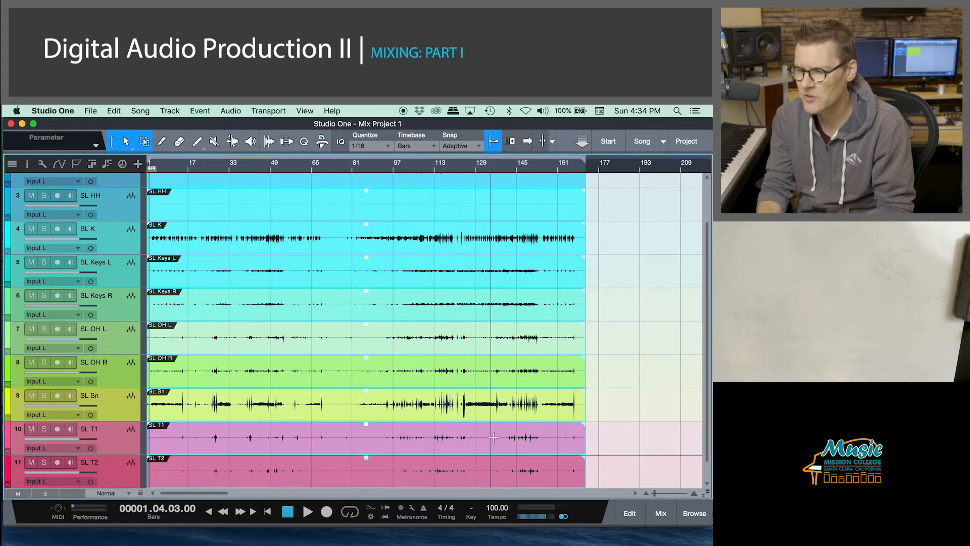
scroll(601, 390, "down", 2)
scroll(601, 390, "up", 5)
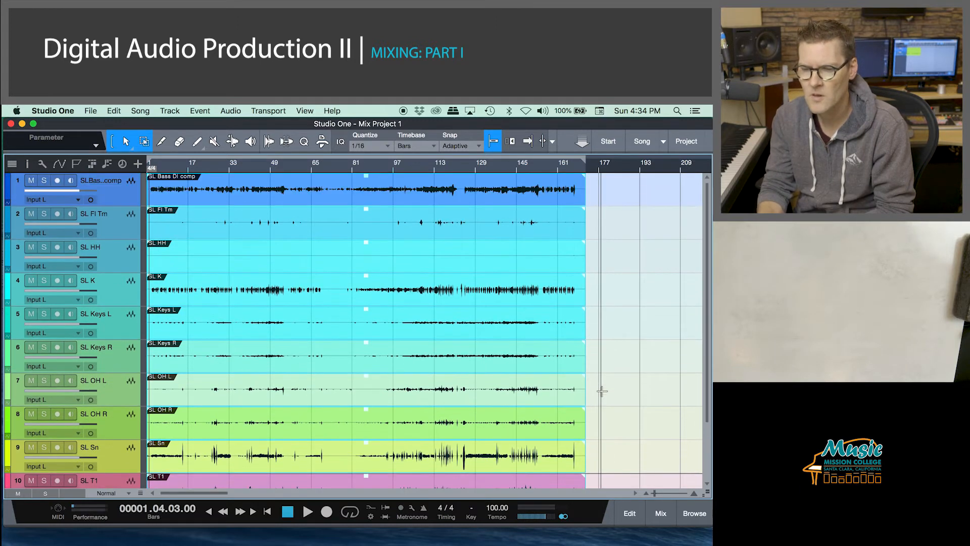
key("F3")
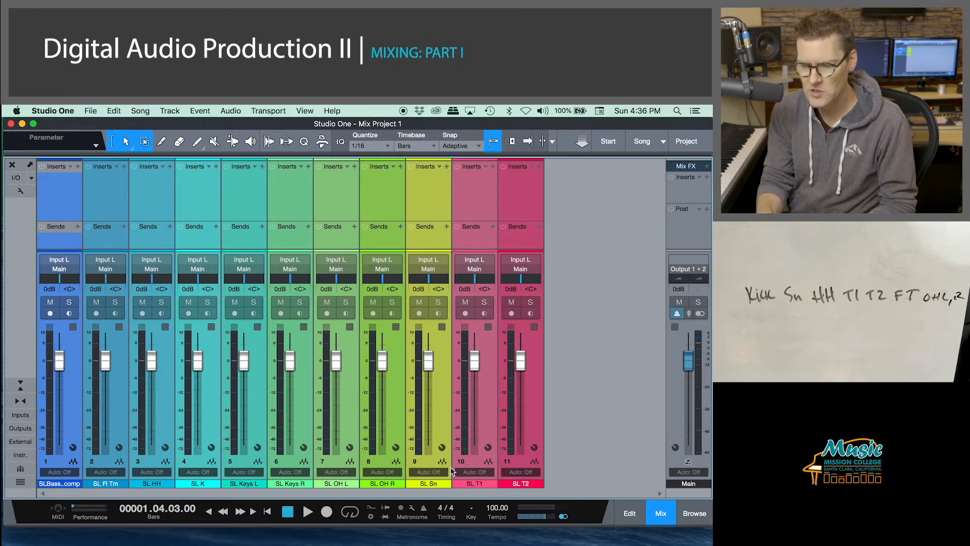
- Reorder the mixer so the SL K, SL Sn and SL HH channels come first, in that order
left_click(211, 426)
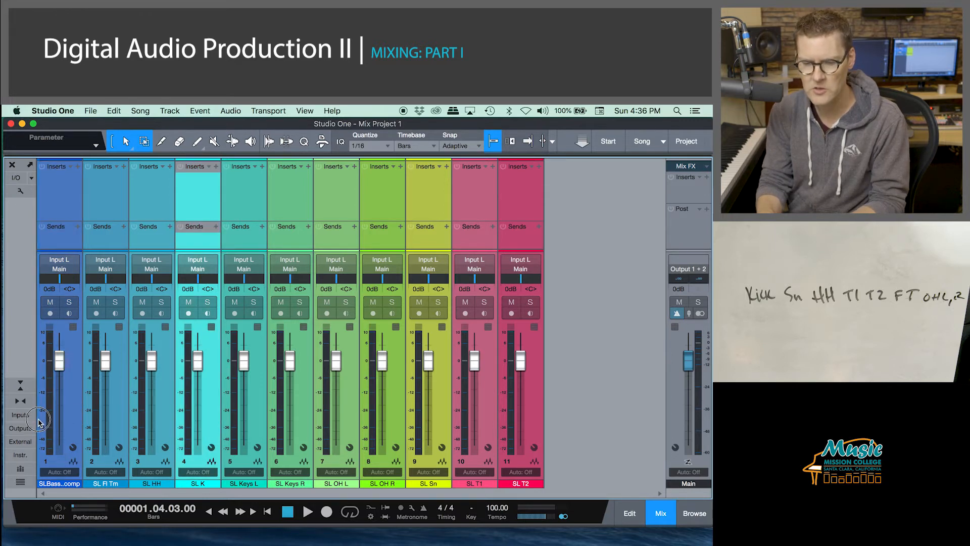
left_click_drag(38, 422, 39, 423)
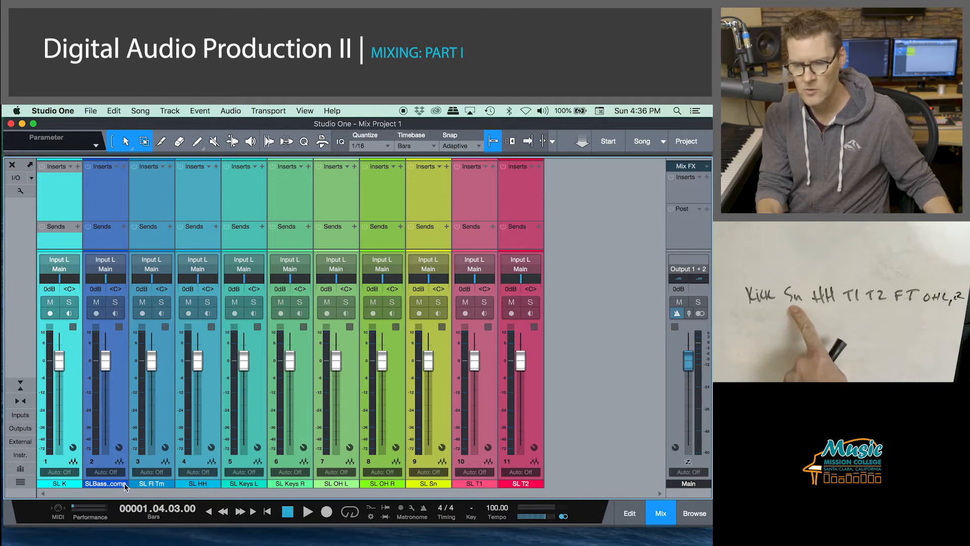
left_click(442, 387)
left_click_drag(88, 406, 75, 408)
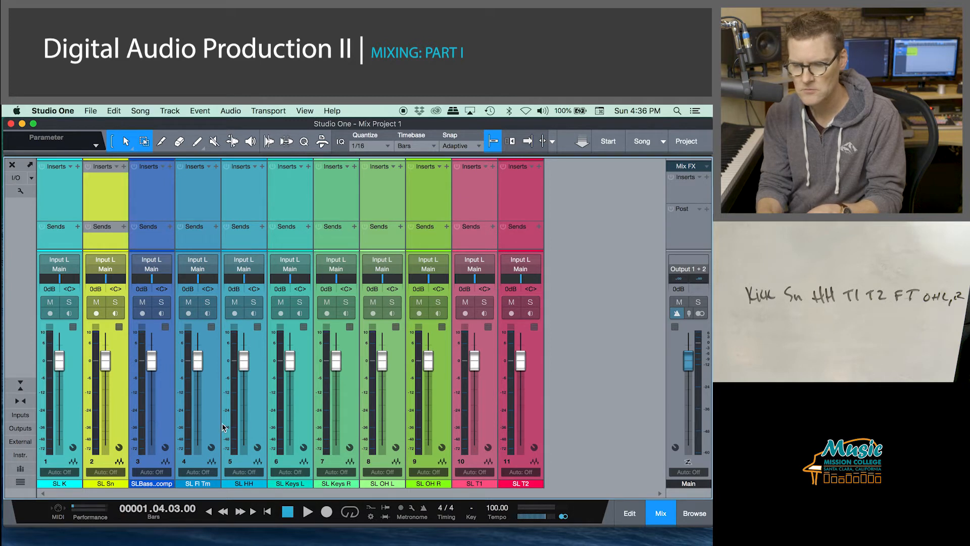
left_click(260, 425)
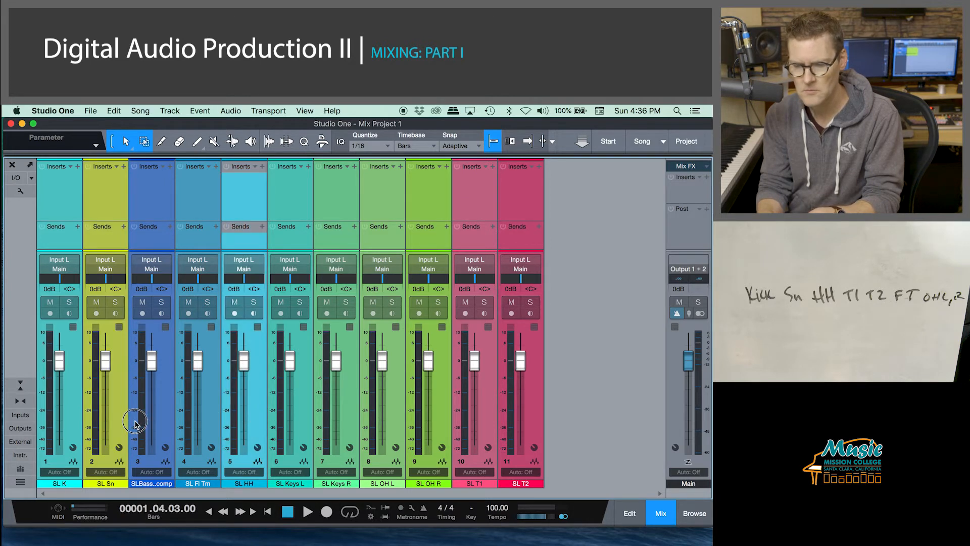
left_click_drag(136, 423, 130, 423)
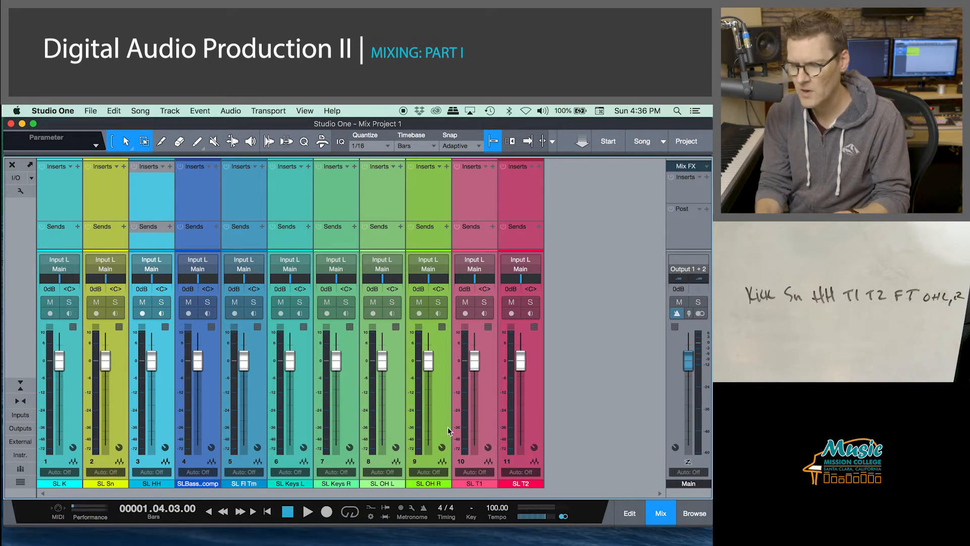
- Move the tom channels SL T1, SL T2 and SL Fl Tm directly after SL HH, in that order
left_click(488, 411)
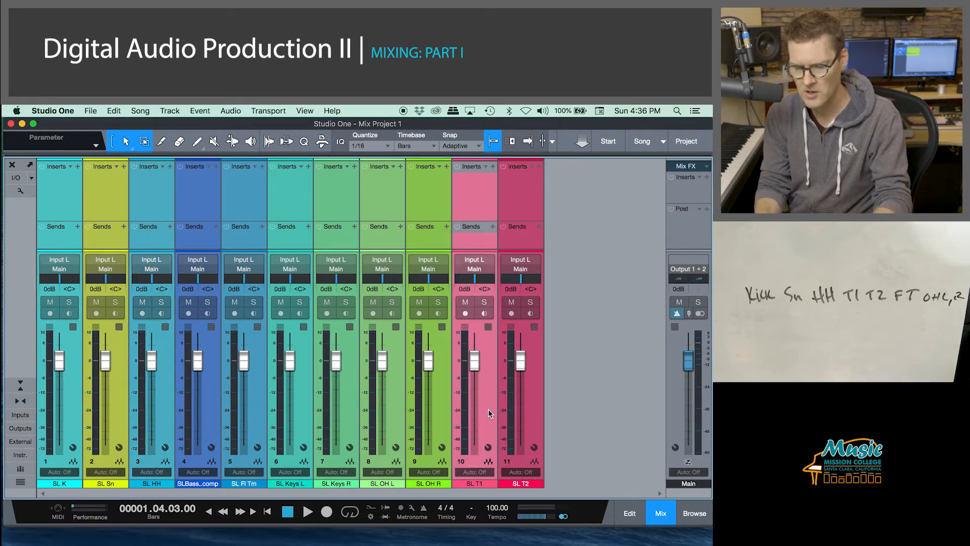
left_click(533, 402)
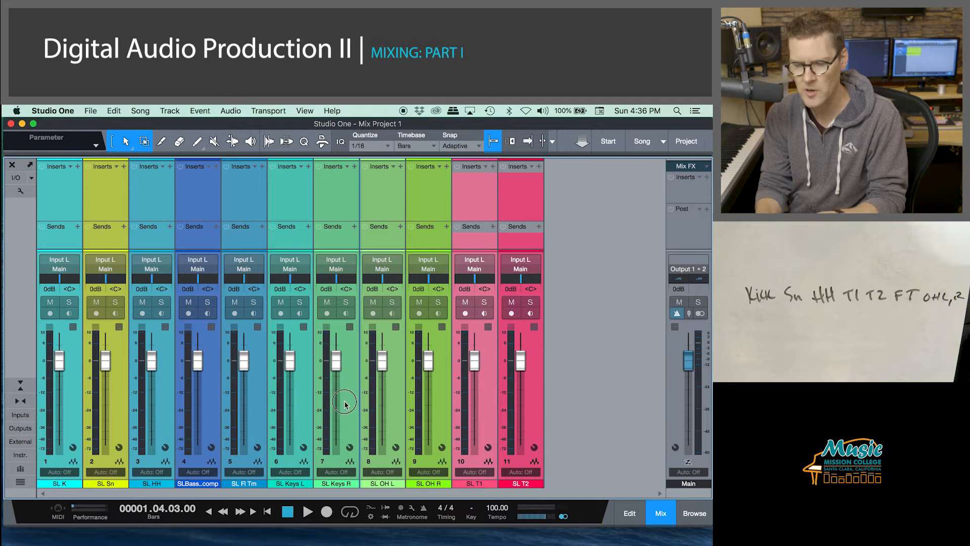
left_click_drag(182, 417, 182, 417)
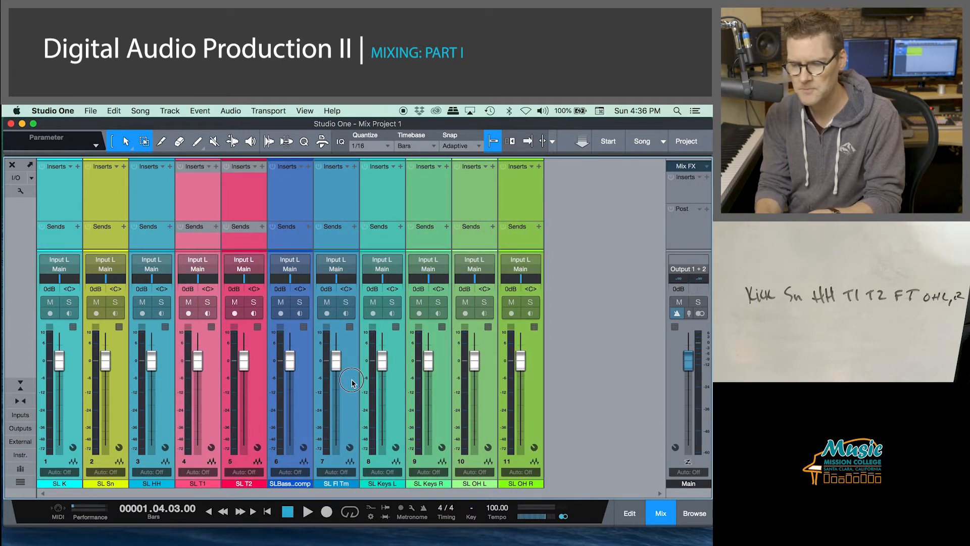
left_click(325, 387)
left_click_drag(325, 387, 272, 394)
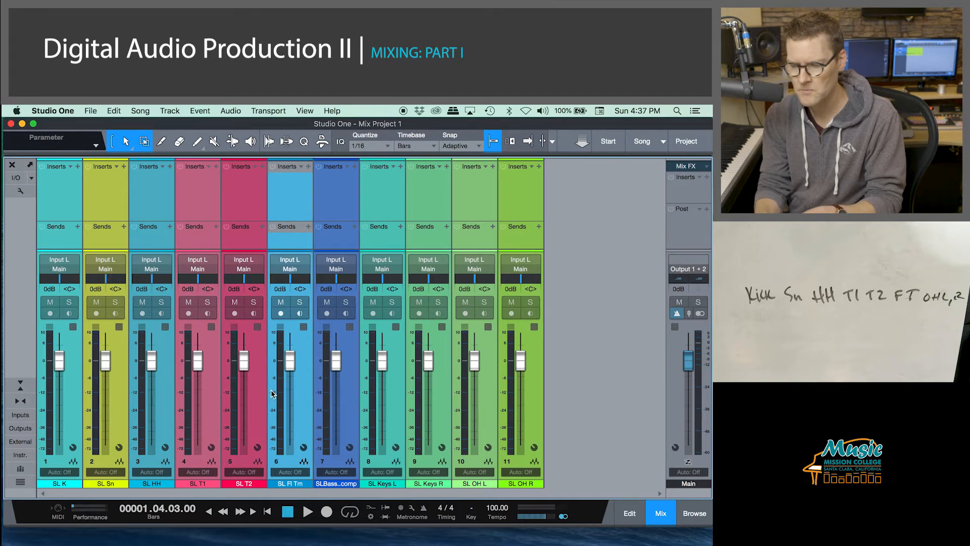
- Move the overhead channels SL OH L and SL OH R together to directly after SL Fl Tm
left_click(485, 391)
left_click(530, 387, "shift")
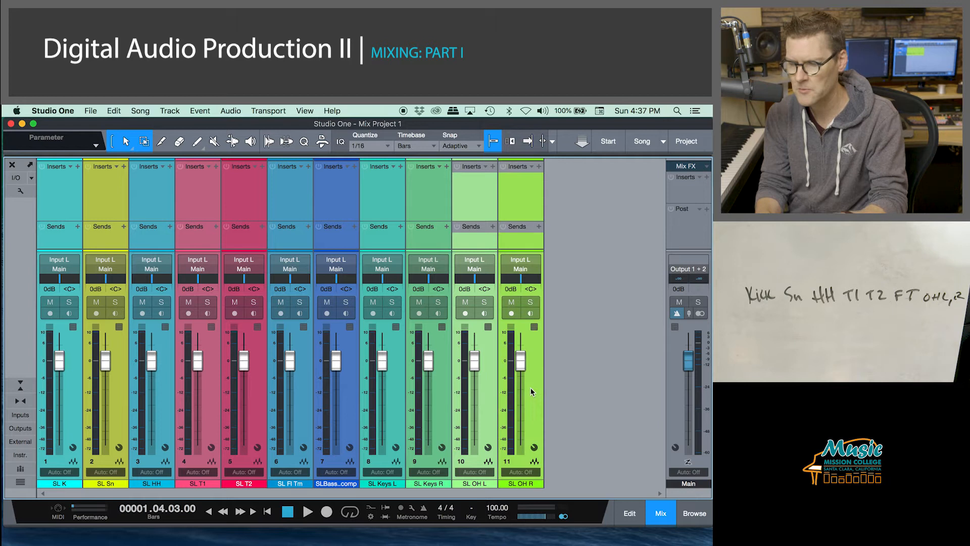
left_click_drag(486, 390, 312, 415)
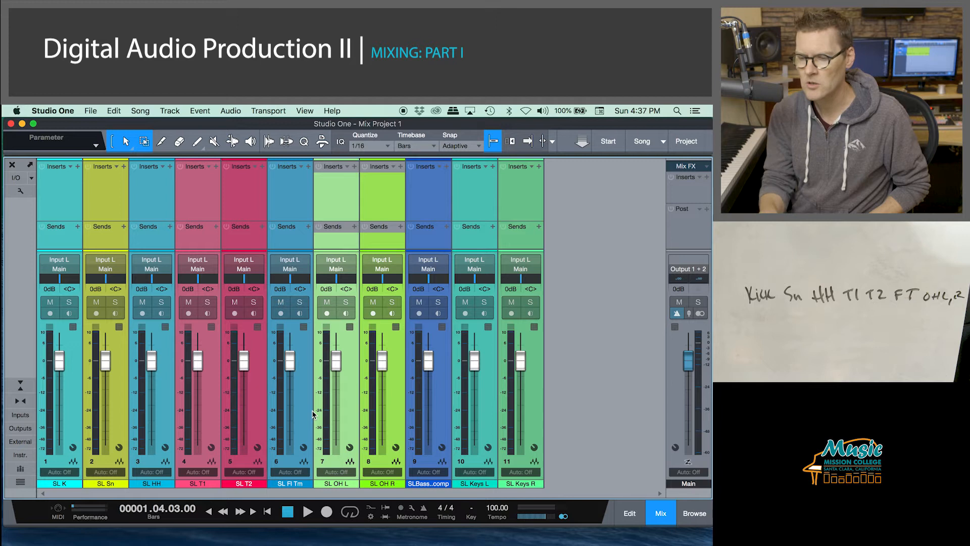
- Color all the drum channels from SL K through SL OH R the same light blue
left_click(399, 420)
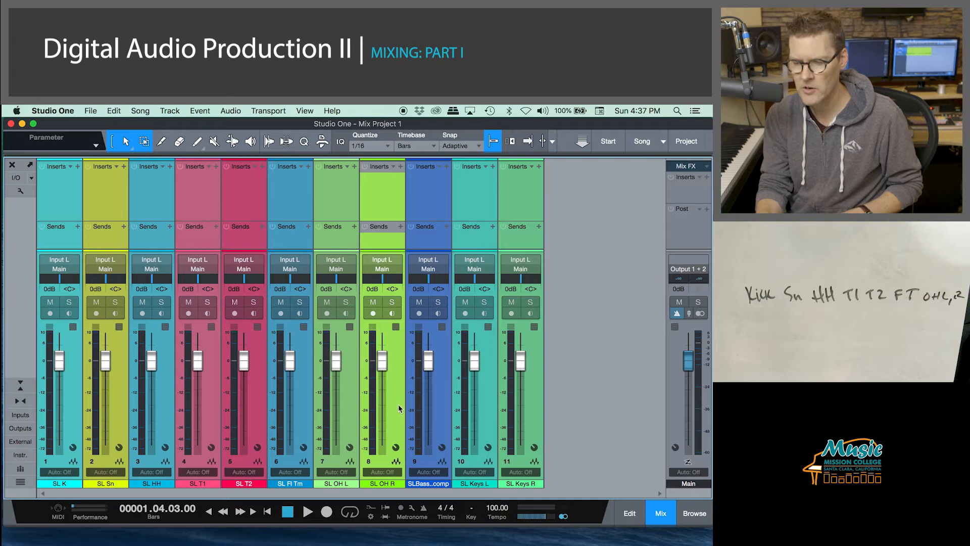
left_click(78, 396, "shift")
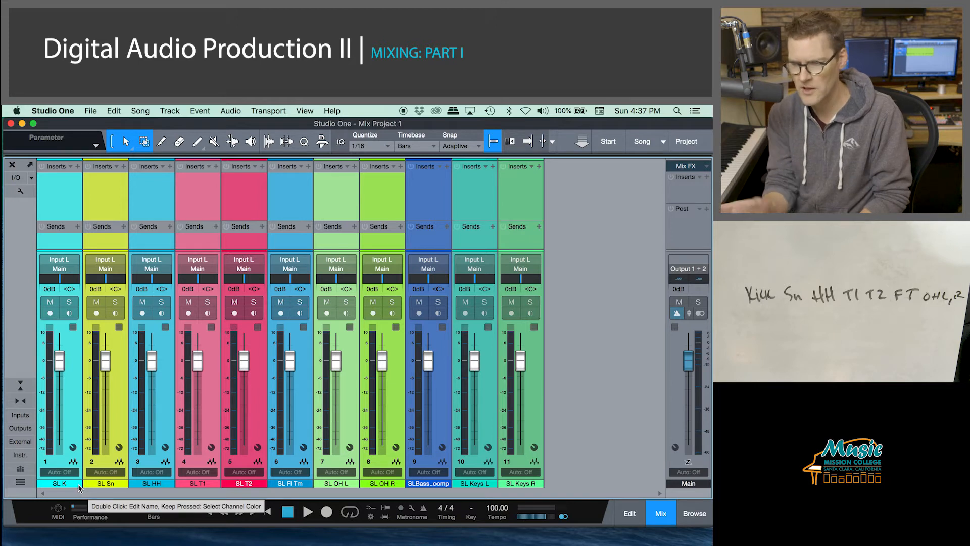
left_click_drag(78, 486, 79, 486)
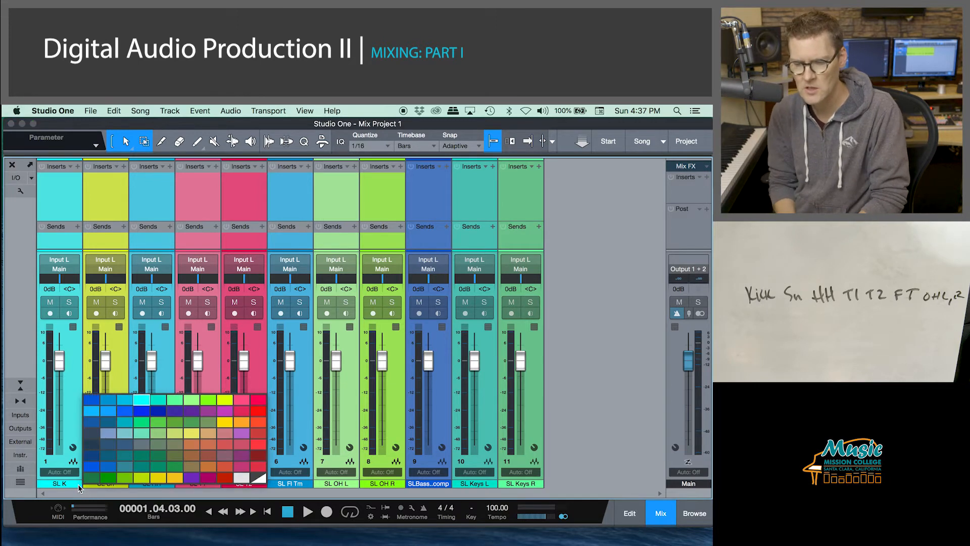
left_click_drag(77, 484, 110, 402)
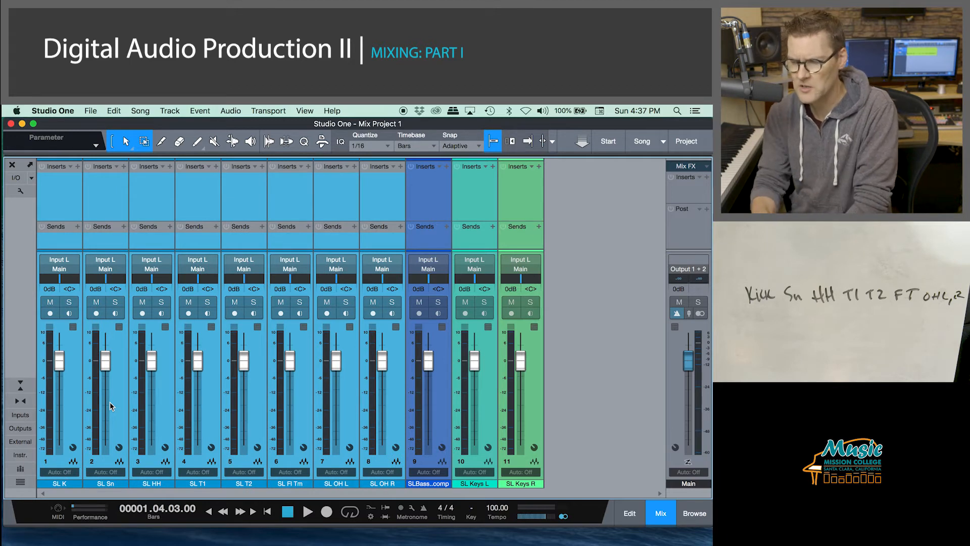
- Change the bass channel's color to orange
left_click(451, 484)
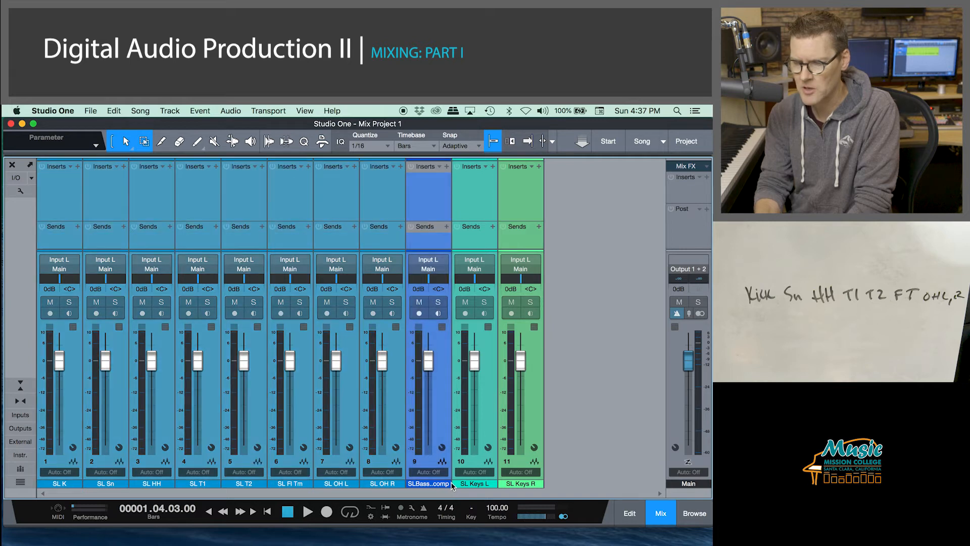
left_click(450, 481)
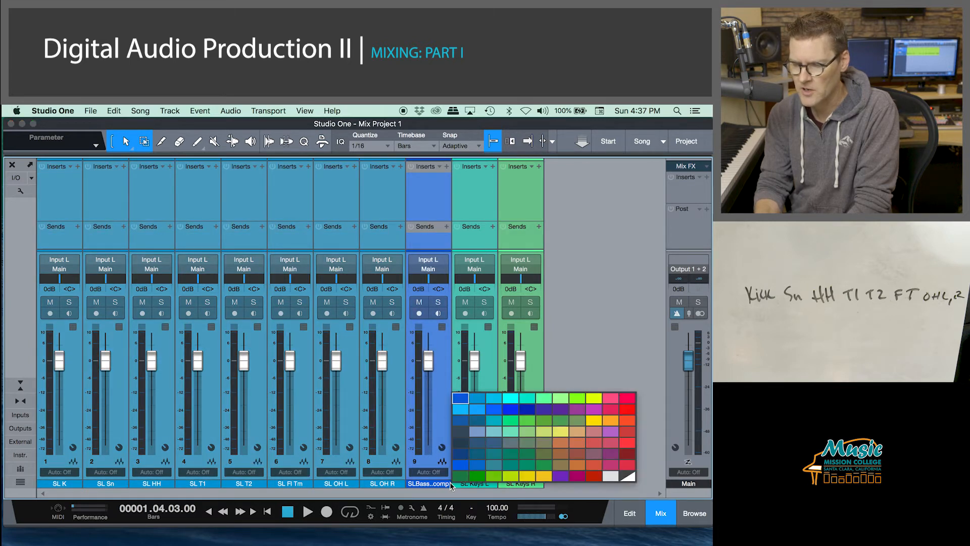
left_click(610, 420)
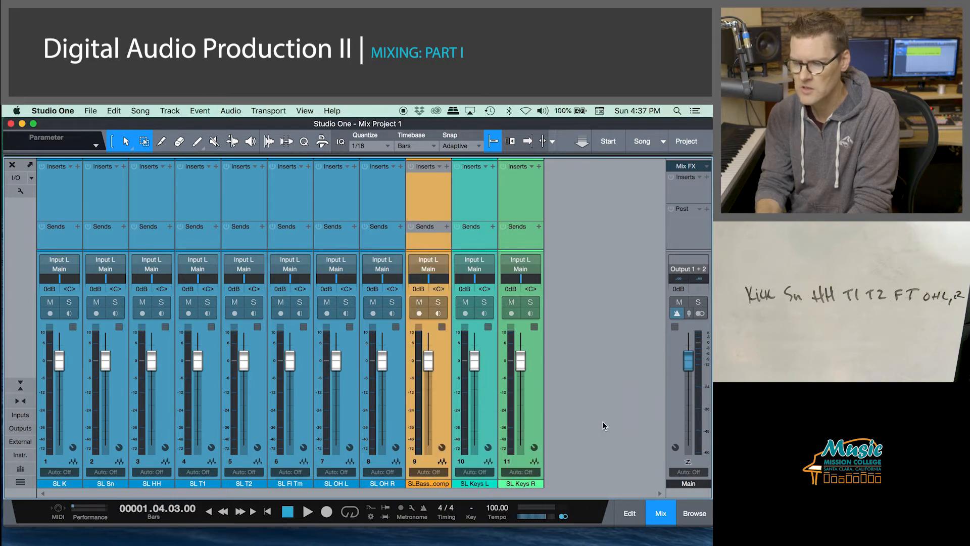
- Color the SL Keys L and SL Keys R channels yellow together
left_click(490, 429)
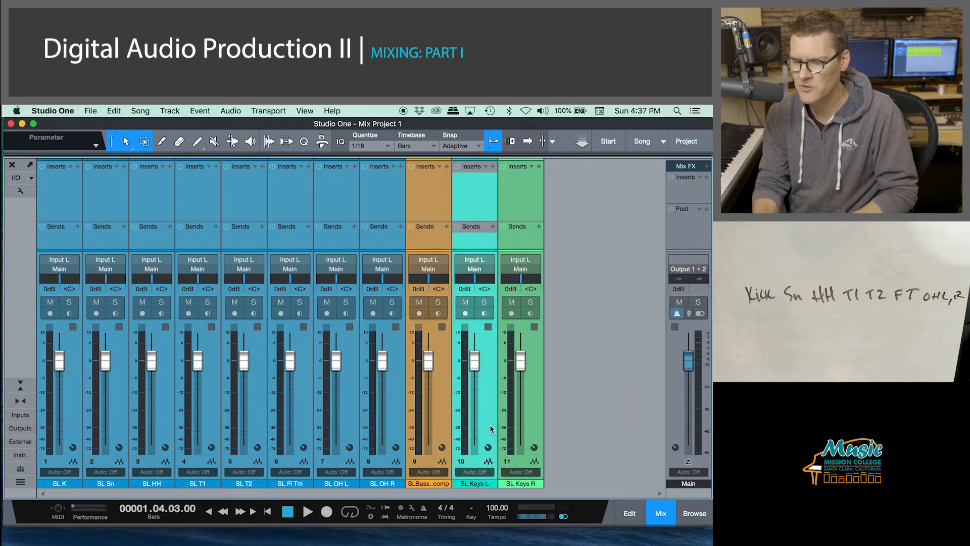
left_click(534, 412)
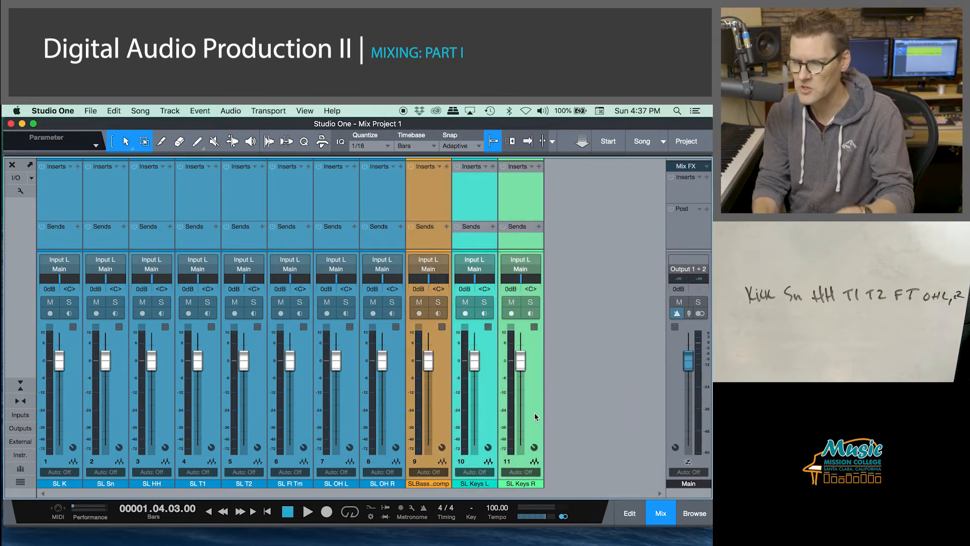
left_click(542, 484)
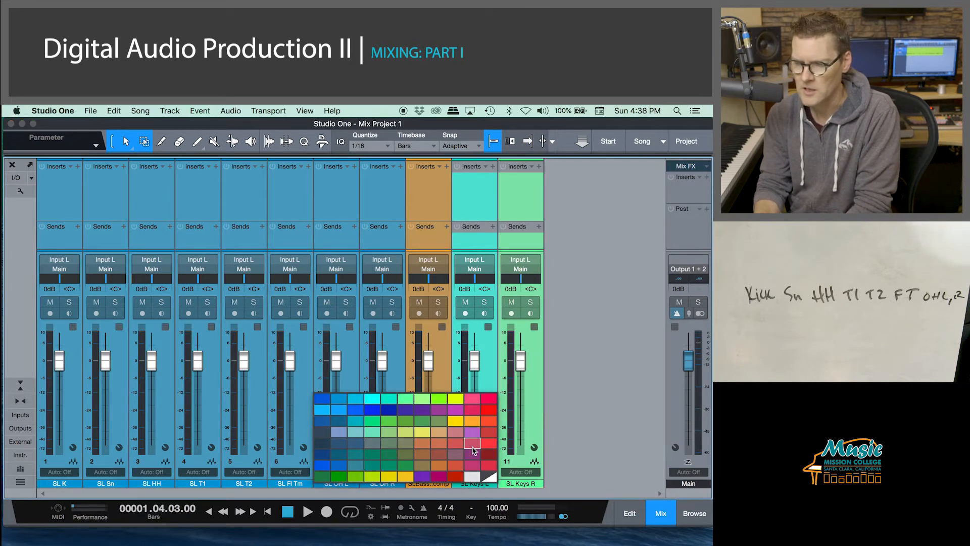
left_click(404, 475)
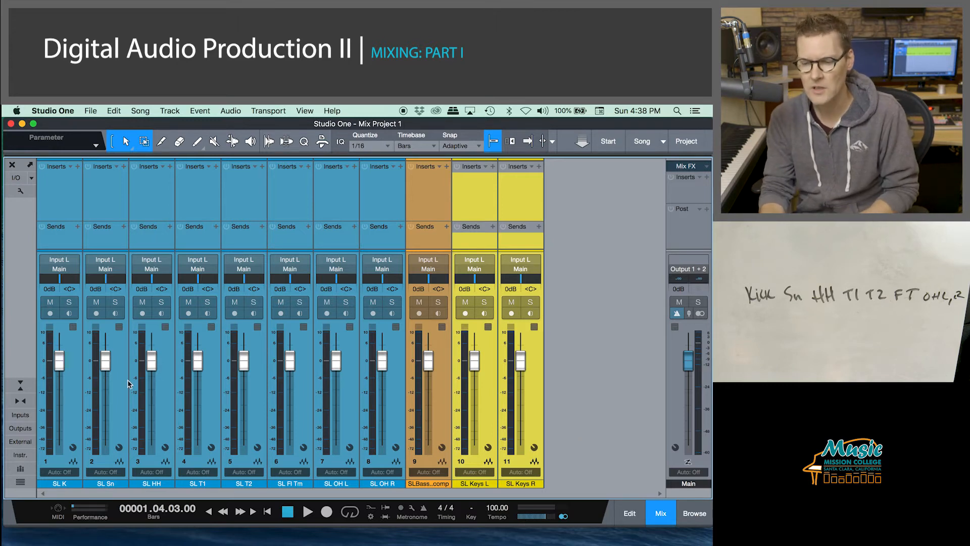
- Group the eight drum channels from SL K through SL OH R under the name DRUMS
left_click(79, 354)
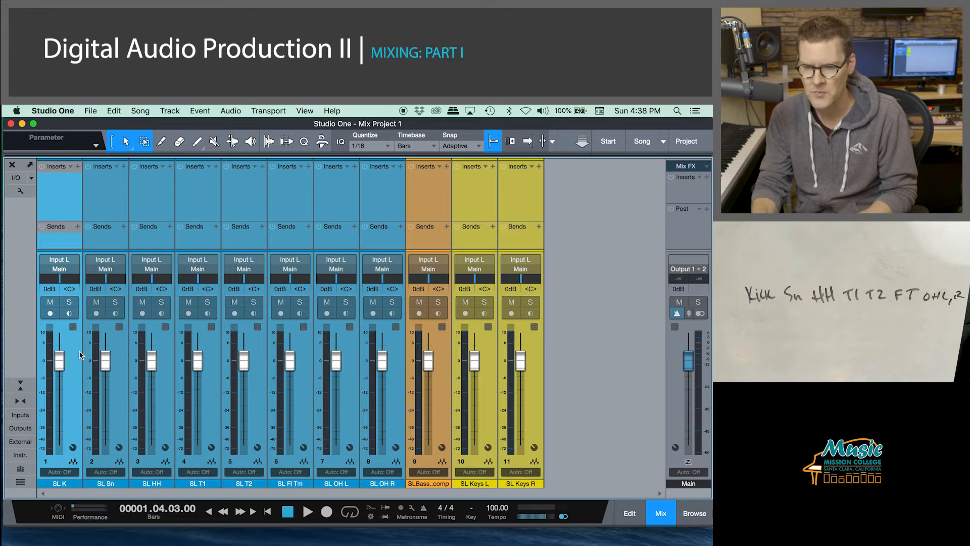
left_click(396, 343, "shift")
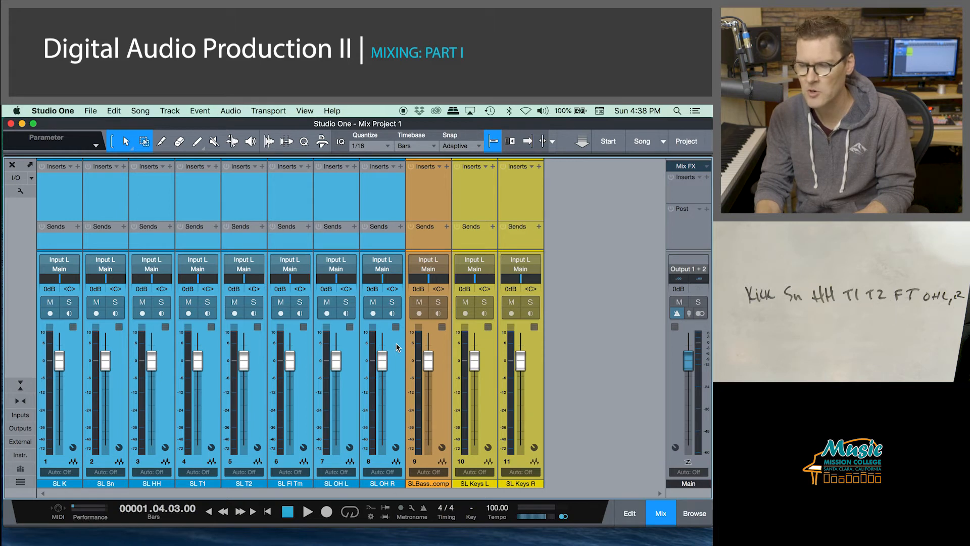
right_click(395, 342)
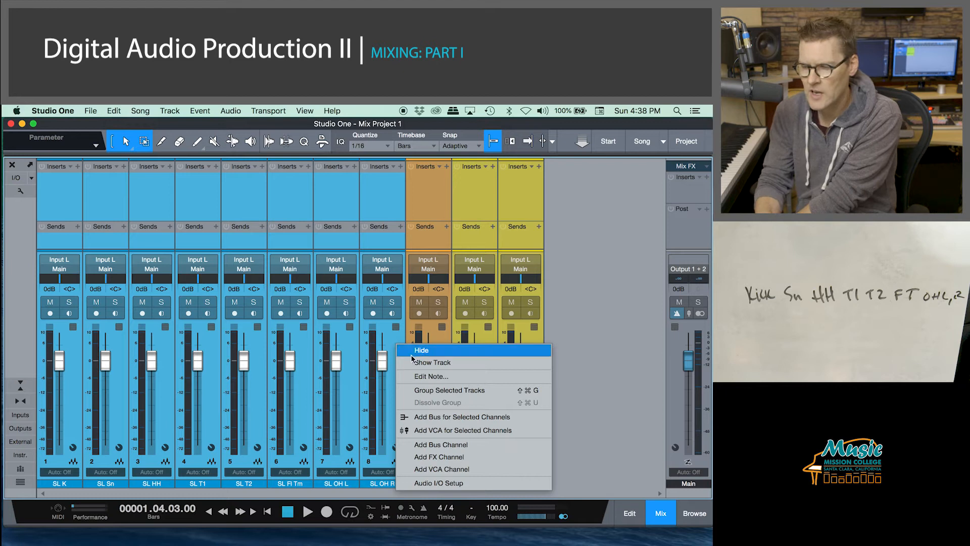
left_click(442, 390)
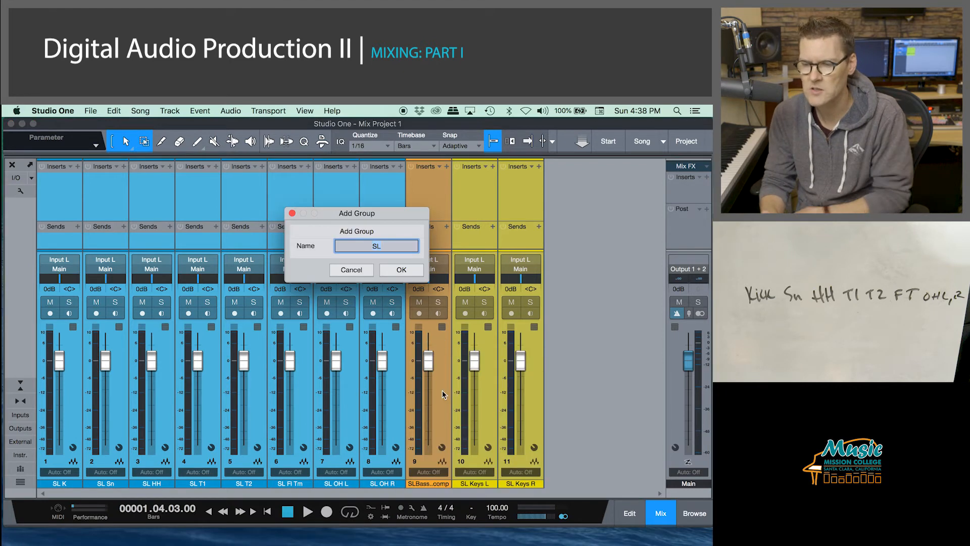
type("DRUMS")
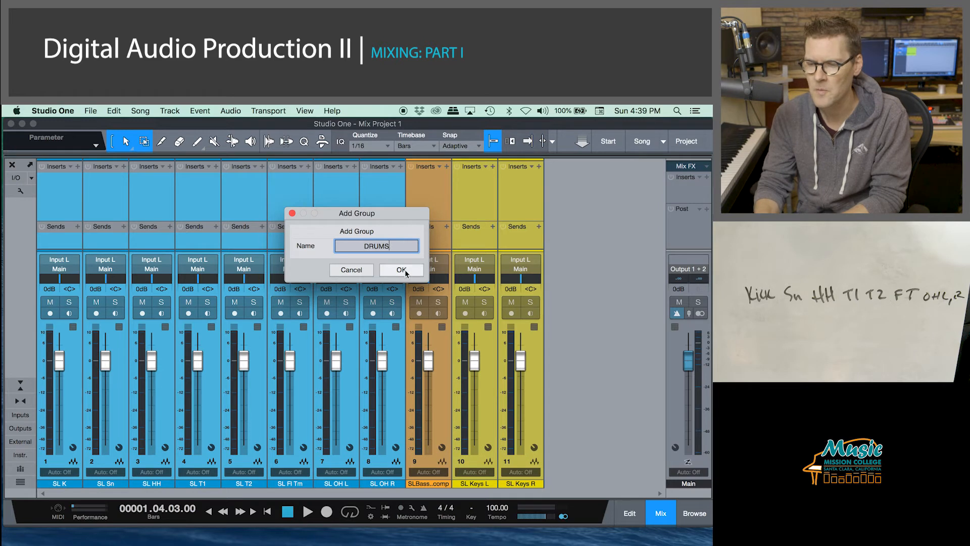
left_click(401, 270)
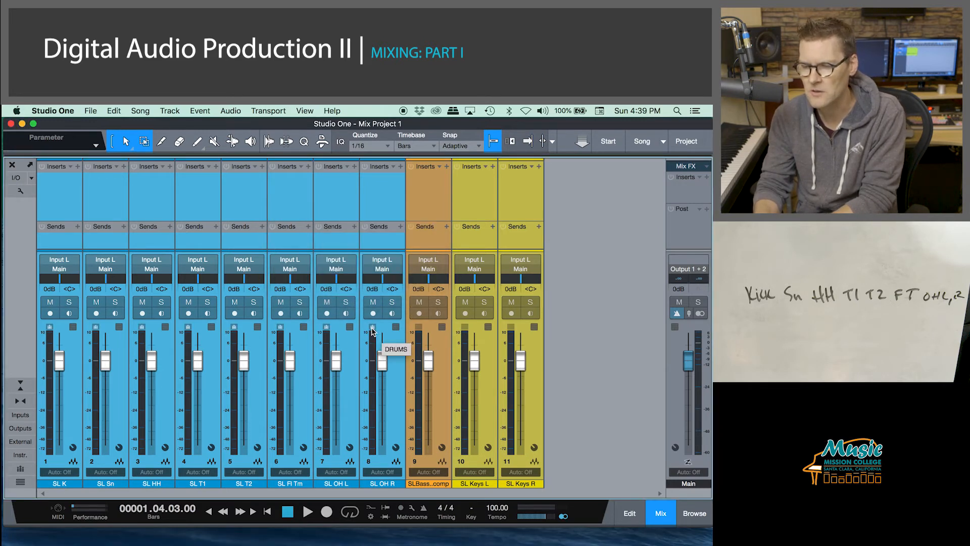
- Try the DRUMS group's linked faders at -0.4 dB, reset them to 0 dB, and lower SL OH R alone to -0.2 dB
mouse_move(382, 359)
left_mouse_down()
mouse_move(381, 388)
mouse_move(375, 361)
left_mouse_up()
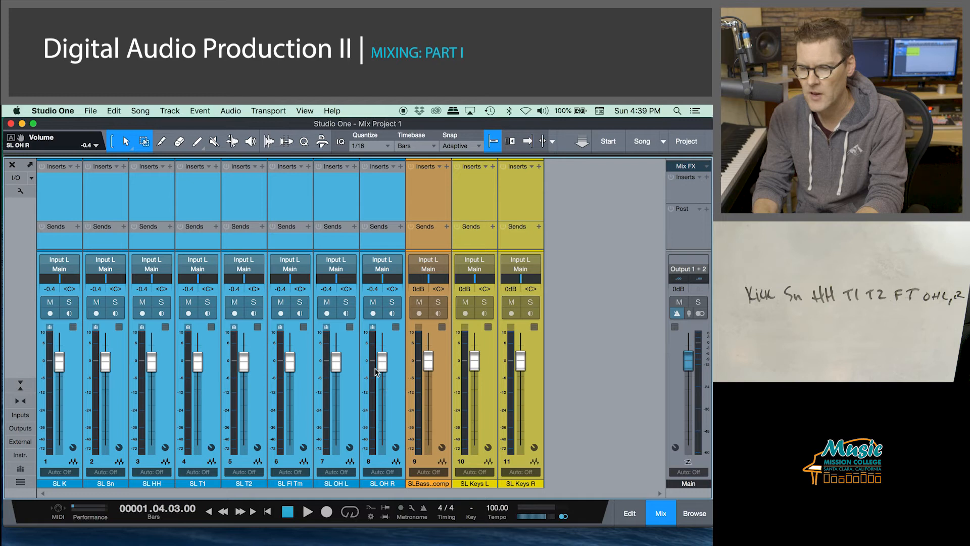
left_click(383, 375, "alt")
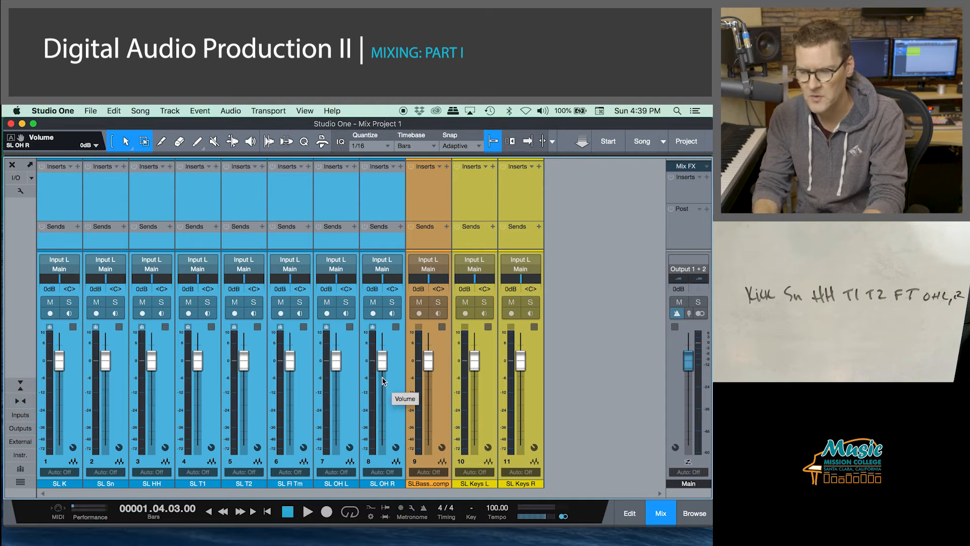
mouse_move(383, 371)
left_mouse_down()
mouse_move(383, 380)
mouse_move(382, 371)
left_mouse_up()
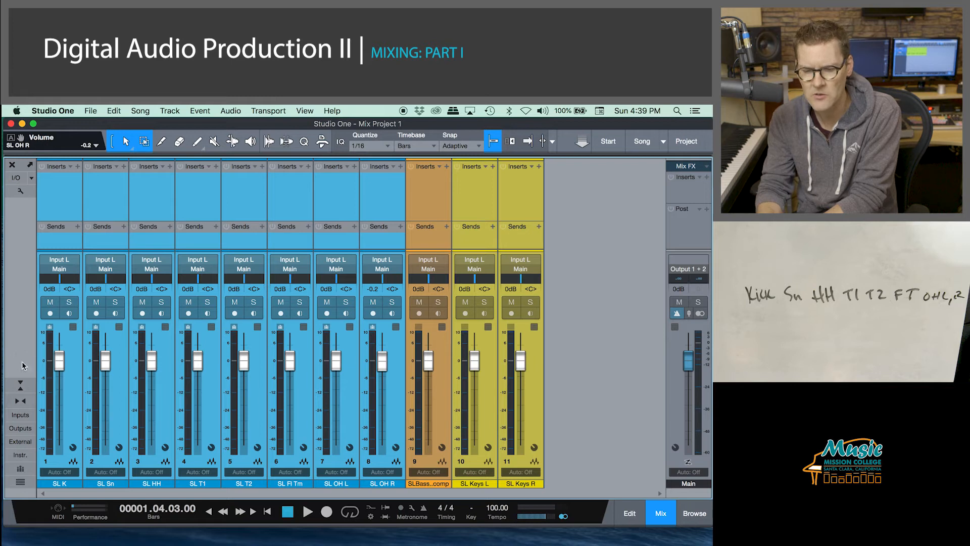
- Show the mixer's group list and deactivate the DRUMS group
left_click(21, 469)
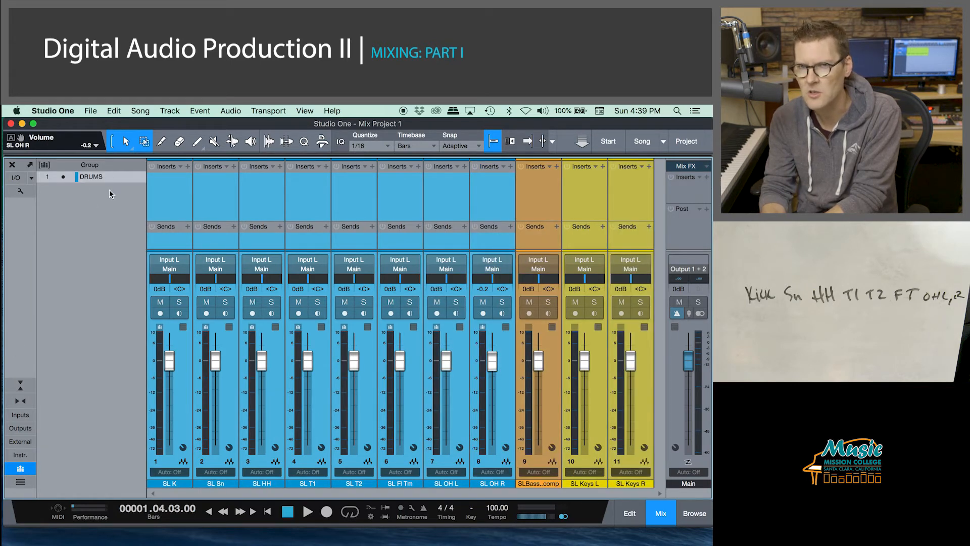
left_click(63, 177)
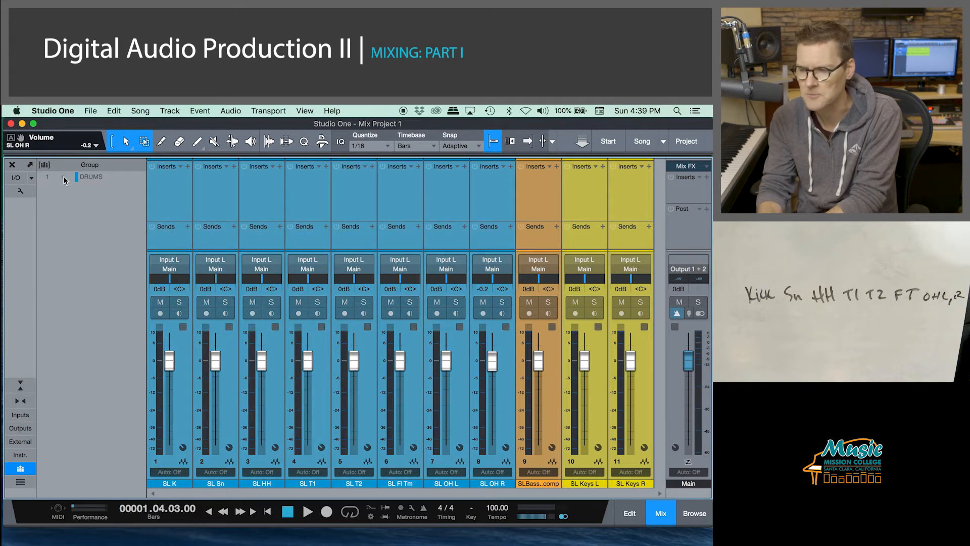
- Group the SL Keys L and SL Keys R channels under the name KEYS
left_click(593, 348)
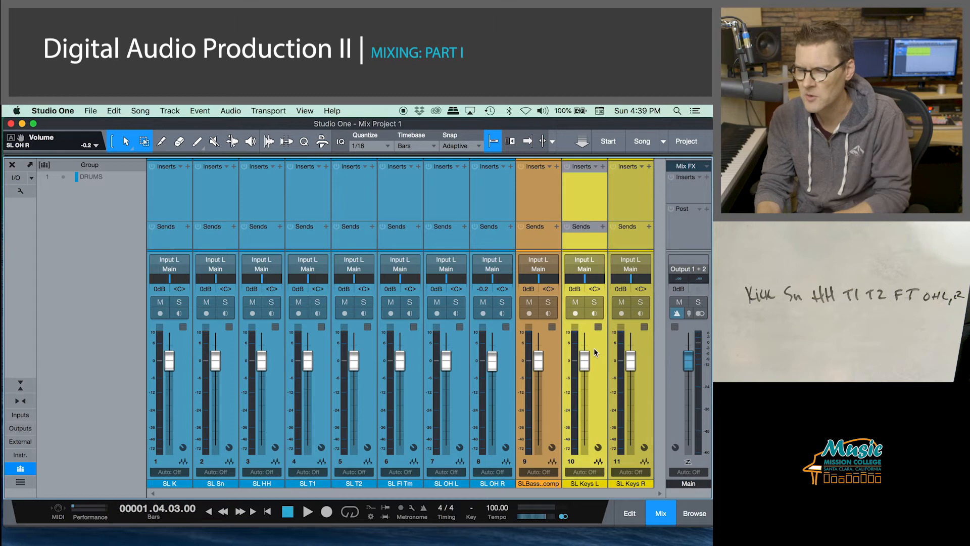
left_click(645, 346, "shift")
right_click(645, 347)
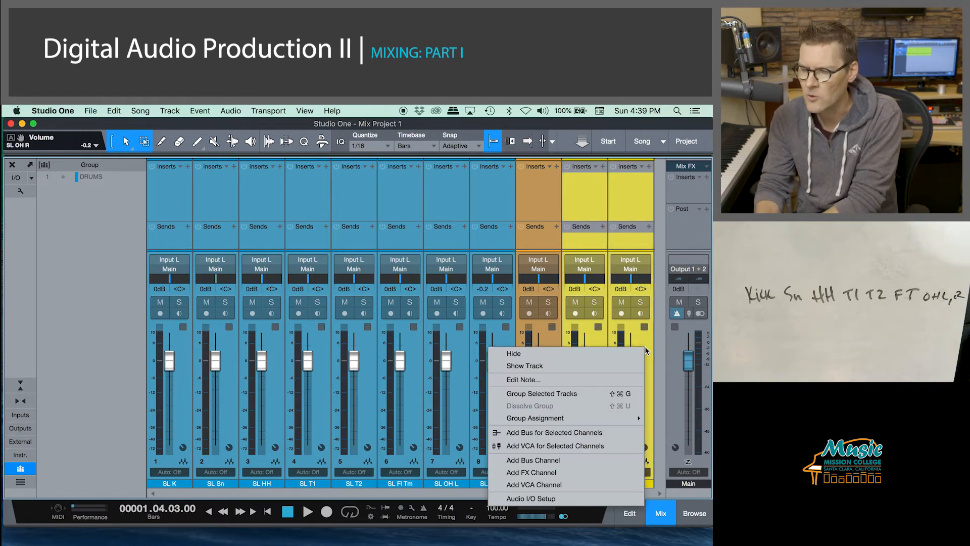
left_click(572, 394)
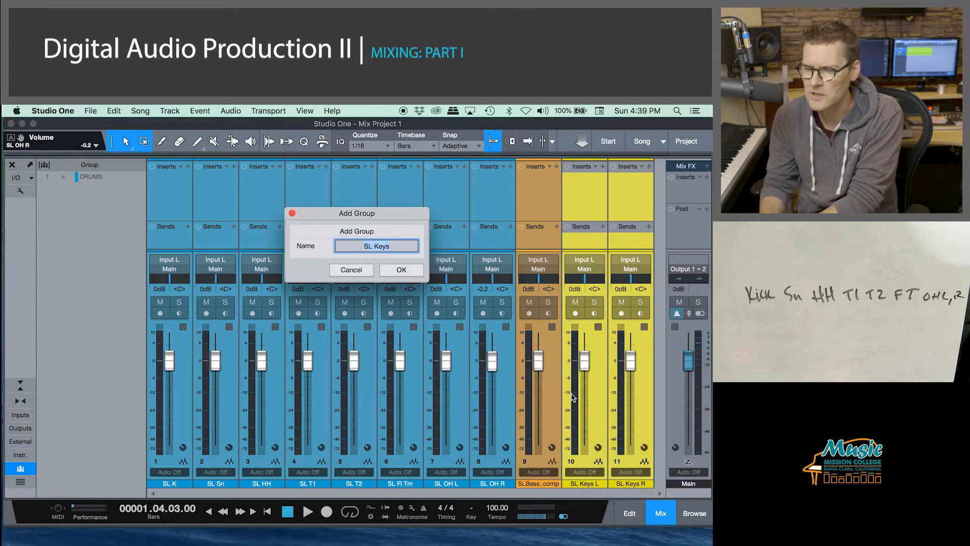
type("KEYS")
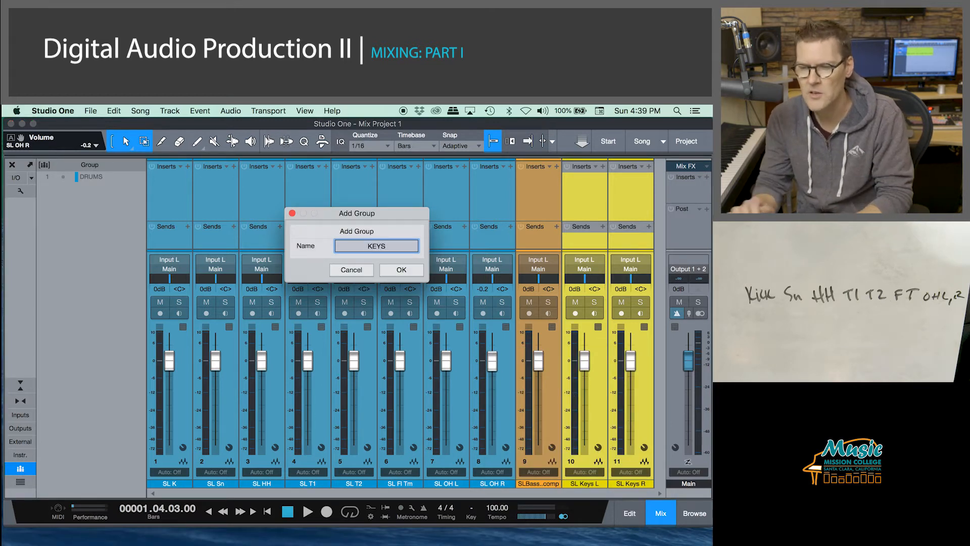
key("Return")
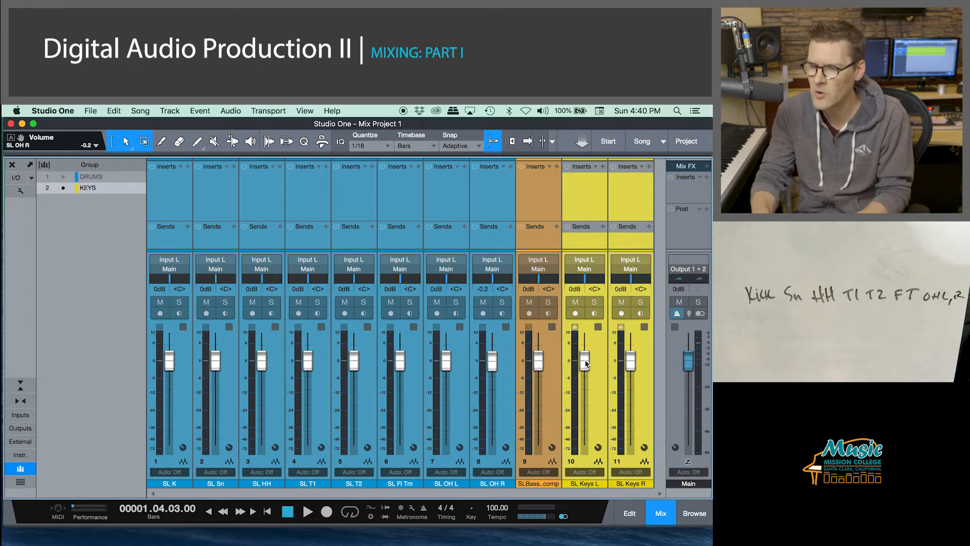
- Pull the keys and bass faders all the way down and play the song from the beginning with the mixer showing
left_click_drag(585, 360, 574, 468)
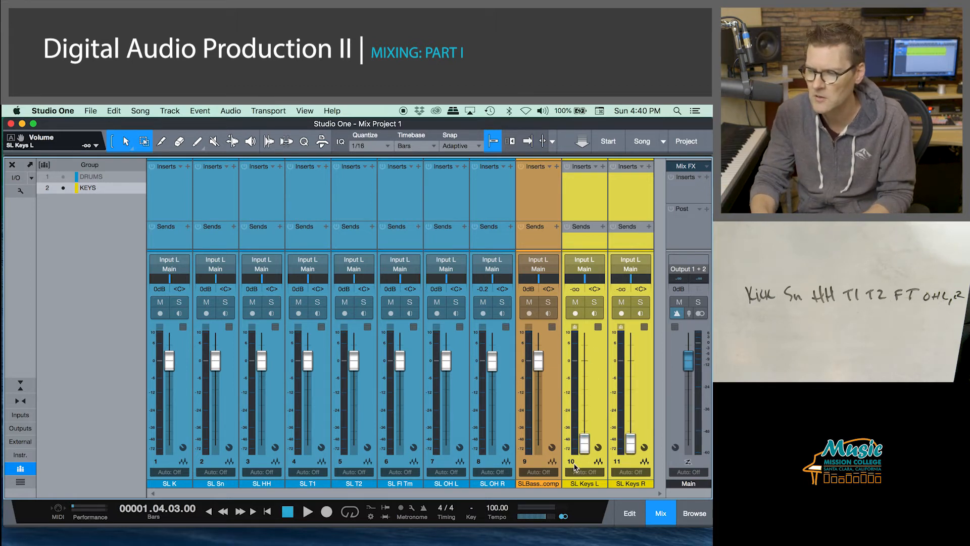
left_click_drag(538, 359, 538, 460)
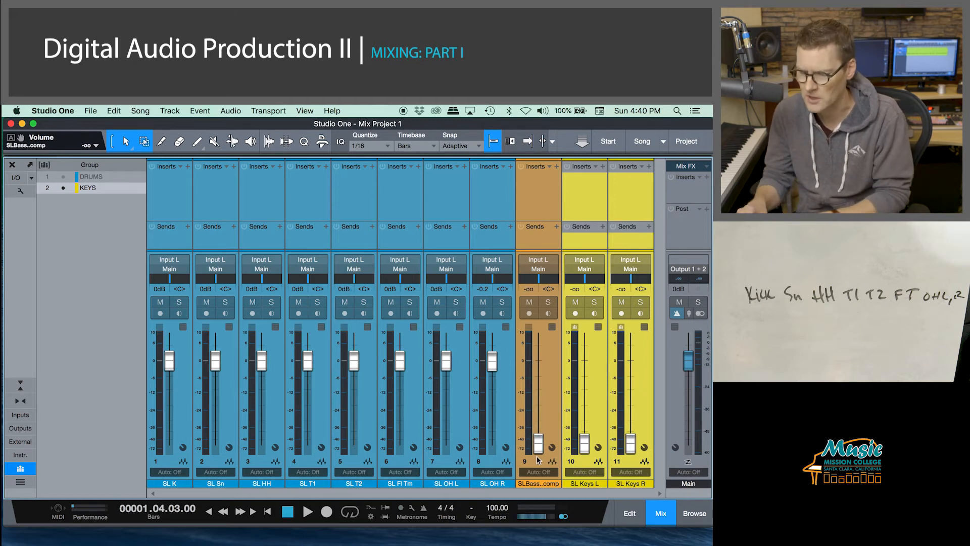
key("F3")
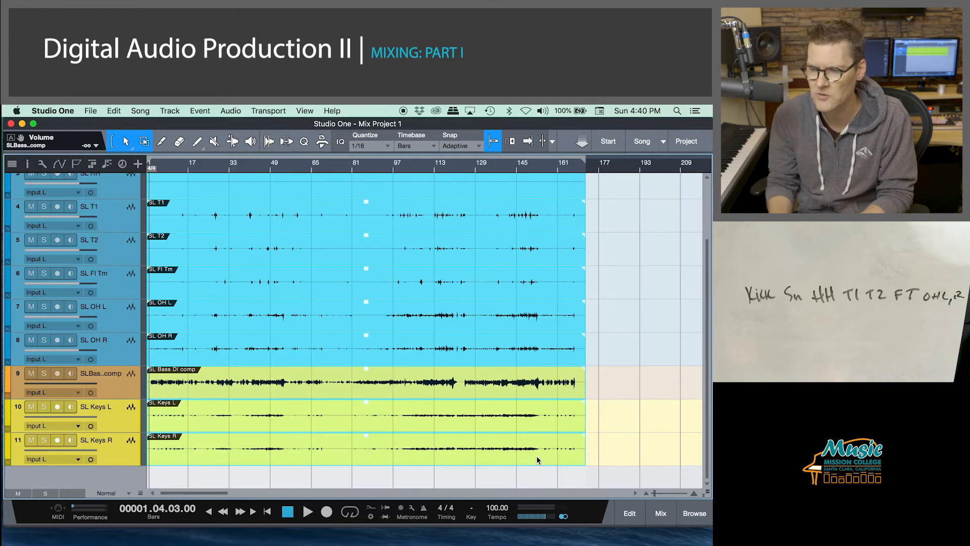
key("comma")
key("space")
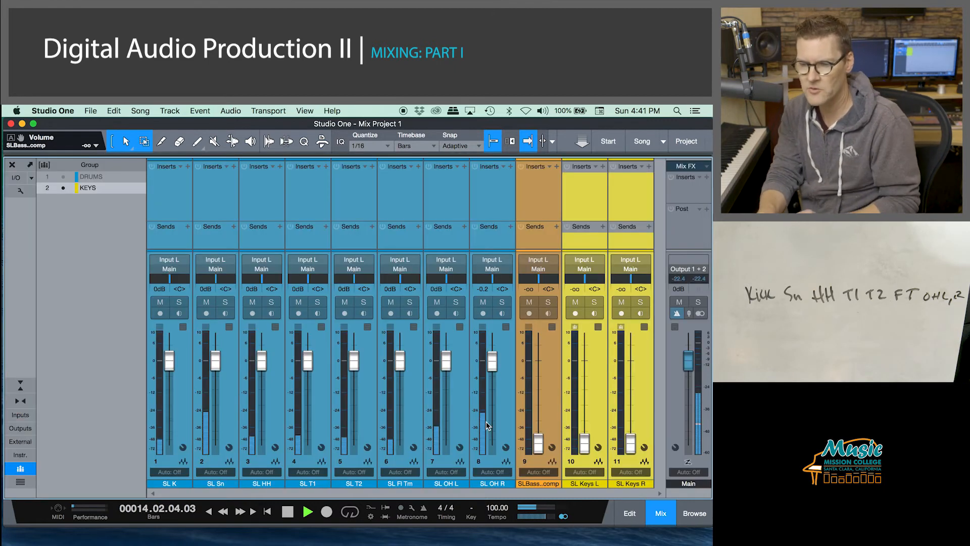
key("F3")
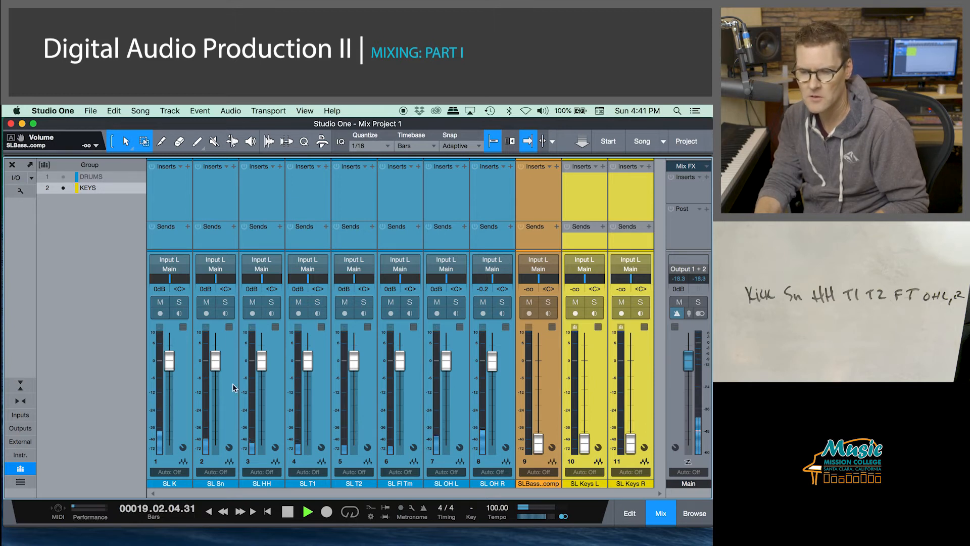
- Set fader levels in dB: SL K -4.2, SL HH -24.0, SL T1 -5.7, SL T2 -6.2, SL Fl Tm -6.6, both SL OH -0.4
left_click_drag(170, 362, 170, 373)
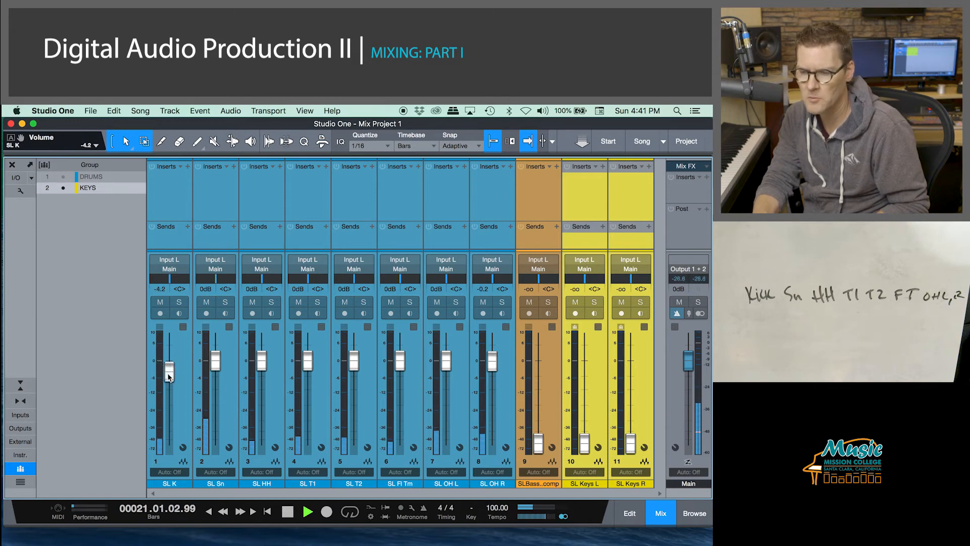
left_click_drag(445, 360, 491, 360)
left_click_drag(400, 360, 399, 382)
left_click_drag(353, 361, 262, 402)
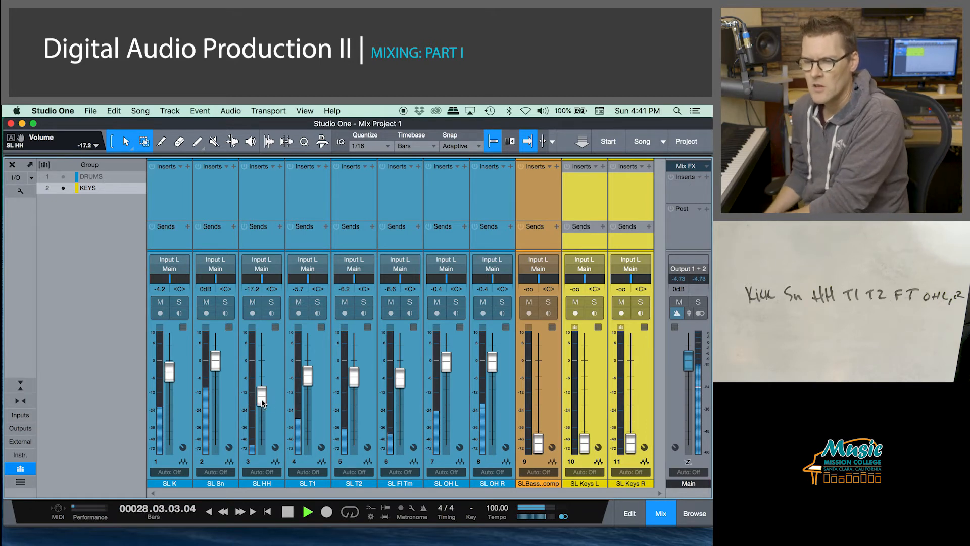
mouse_move(262, 403)
left_mouse_down()
mouse_move(263, 417)
mouse_move(262, 347)
mouse_move(259, 448)
mouse_move(258, 410)
left_mouse_up()
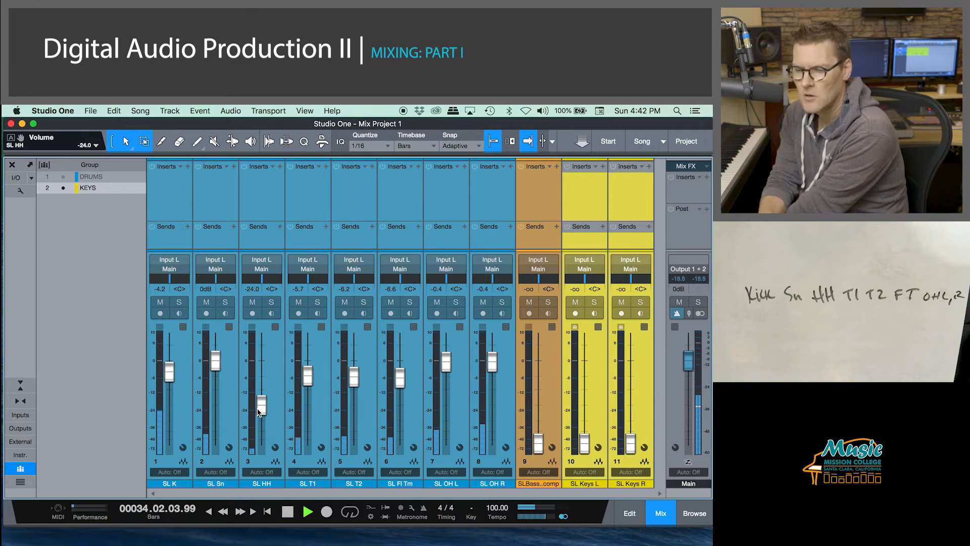
- Restart the song from the beginning and lower the SL T1 fader to -6.6 dB during playback
key("space")
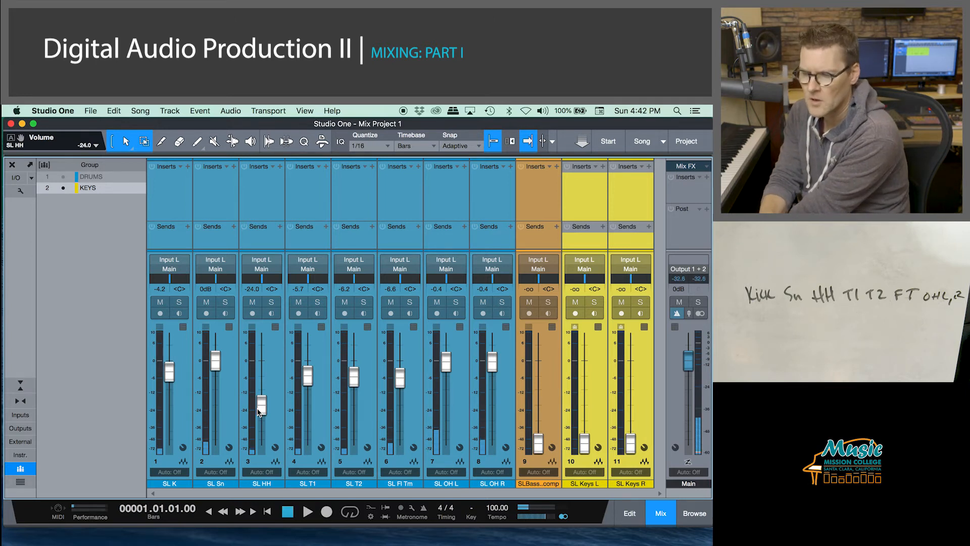
key("space")
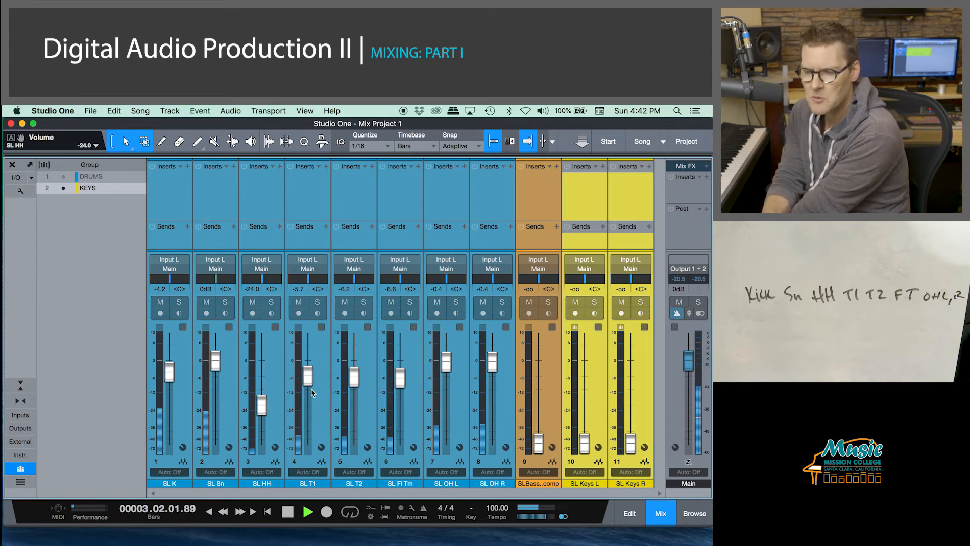
left_click_drag(308, 374, 308, 380)
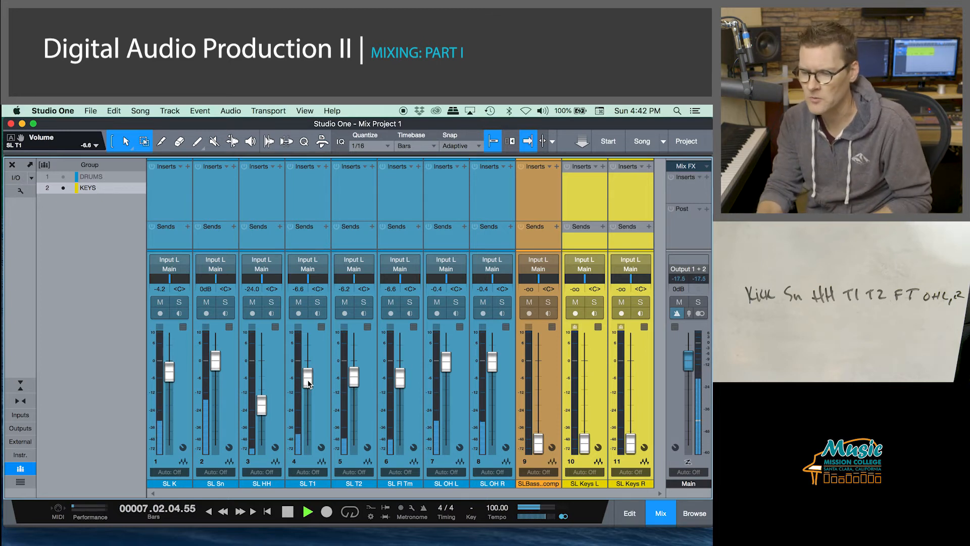
- Solo both overhead channels, pan SL OH L hard left and SL OH R hard right, and stop playback
left_click(453, 302)
left_click(502, 301)
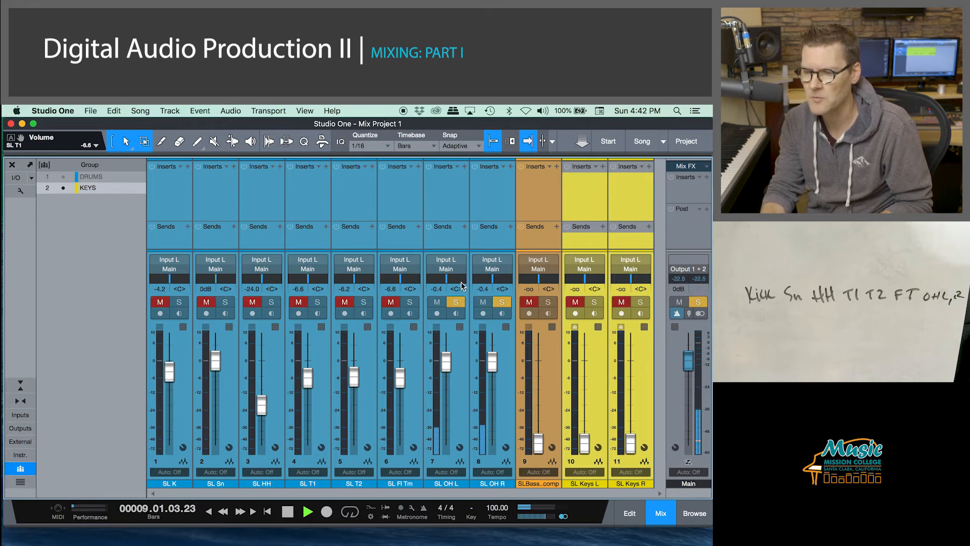
left_click_drag(447, 279, 425, 284)
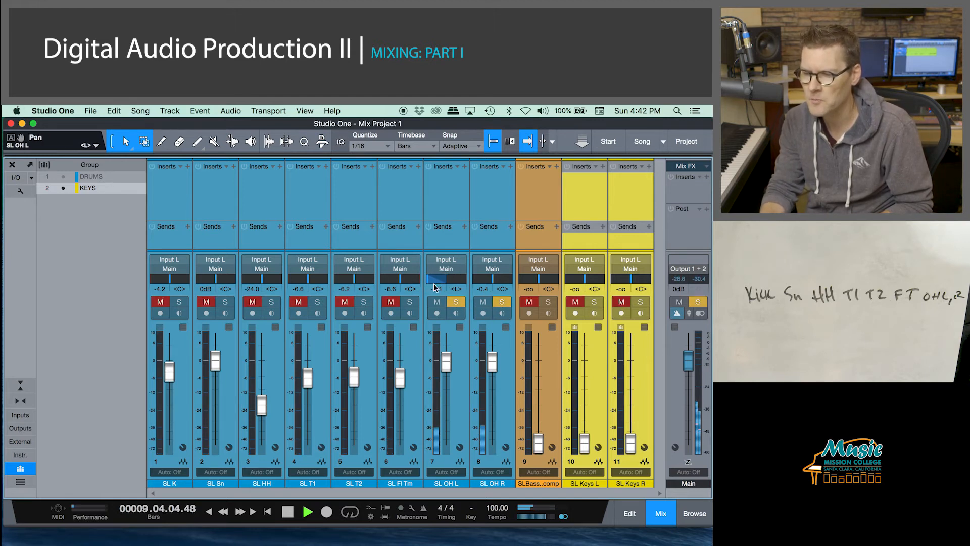
left_click_drag(493, 279, 528, 284)
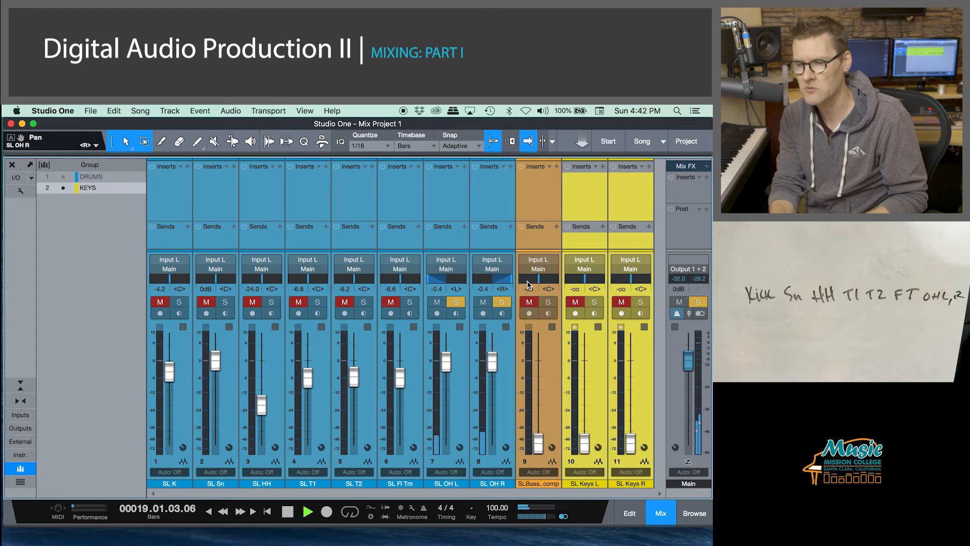
key("space")
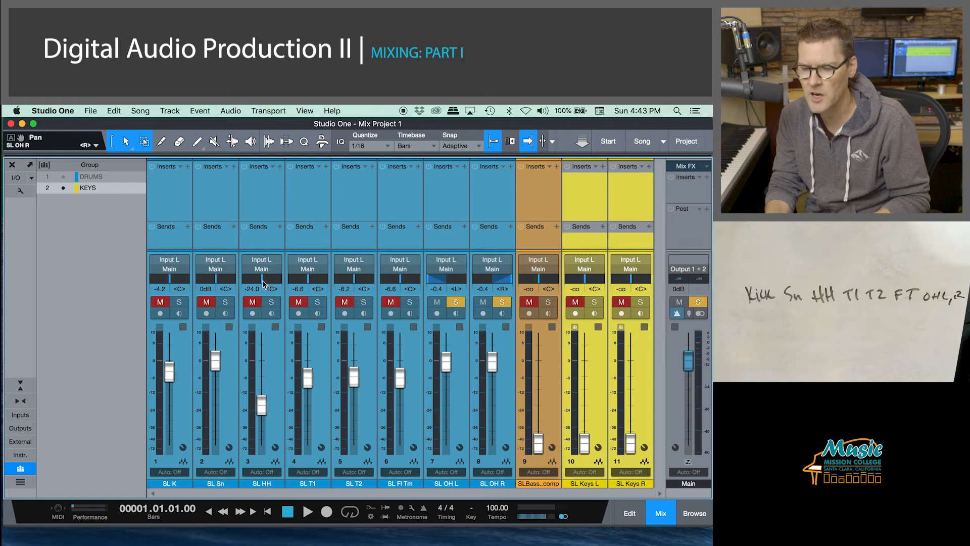
- Pan the remaining drum channels: SL HH to R68, SL T1 to R49, SL T2 to L18 and SL Fl Tm to L68
left_click_drag(262, 284, 275, 284)
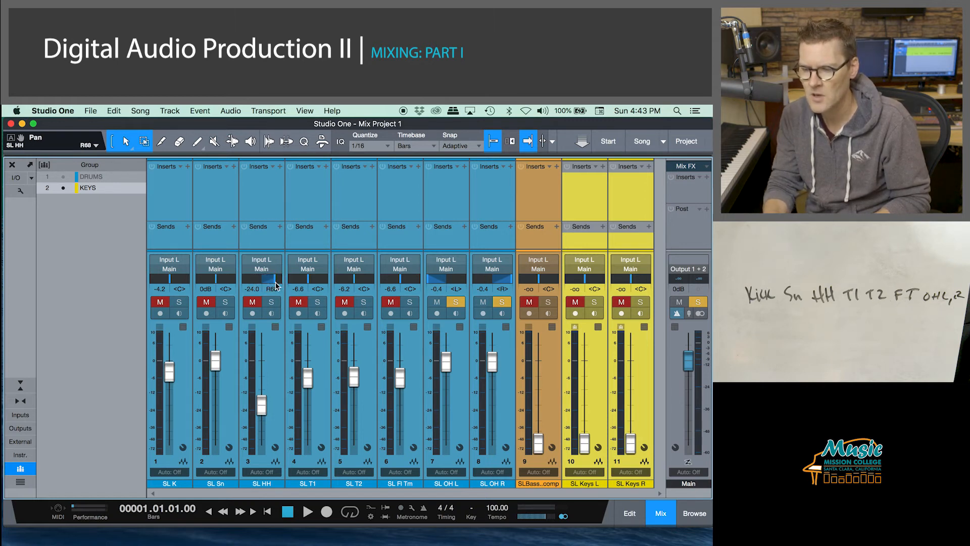
mouse_move(313, 284)
left_mouse_down()
mouse_move(356, 280)
mouse_move(318, 282)
left_mouse_up()
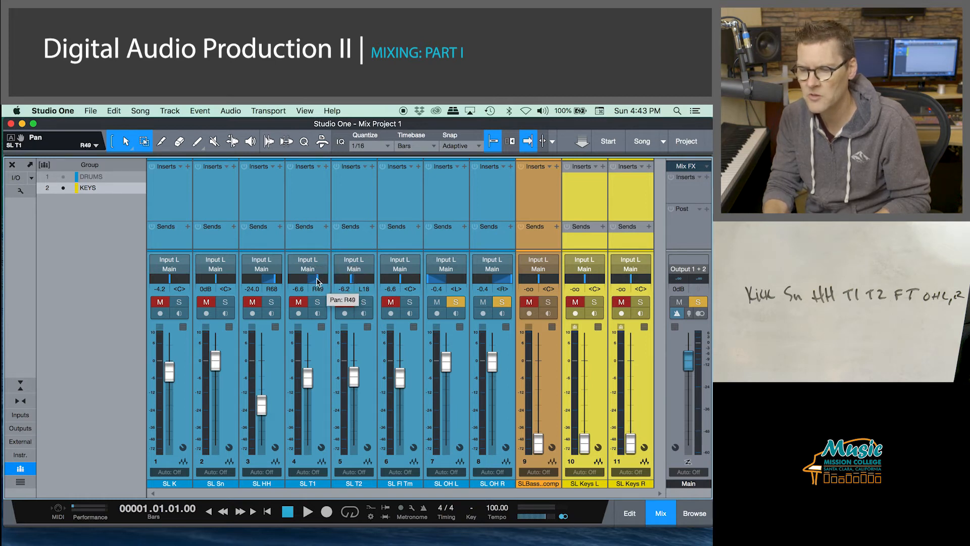
left_click_drag(401, 282, 388, 284)
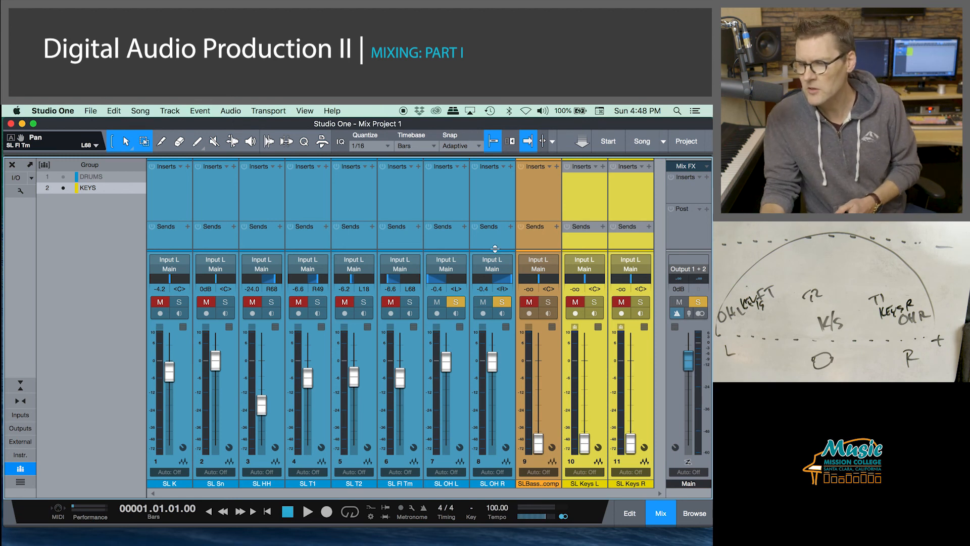
- Pan SL Keys L to L76 and SL Keys R to R70
left_click_drag(584, 279, 572, 283)
left_click_drag(636, 282, 637, 282)
left_click_drag(643, 283, 645, 284)
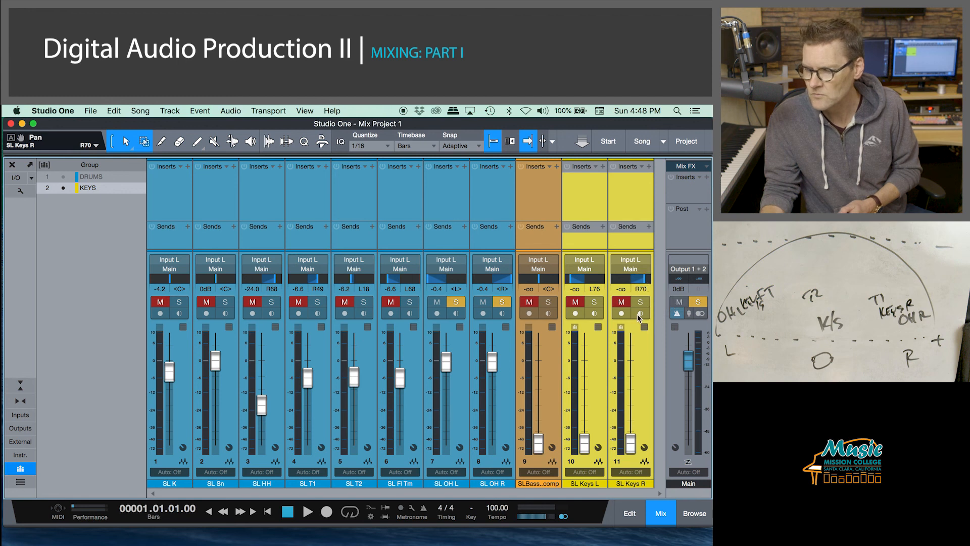
- Play the song, unsolo both overheads and bring the grouped keys faders up to -2.3 dB
left_click_drag(632, 434, 625, 367)
key("space")
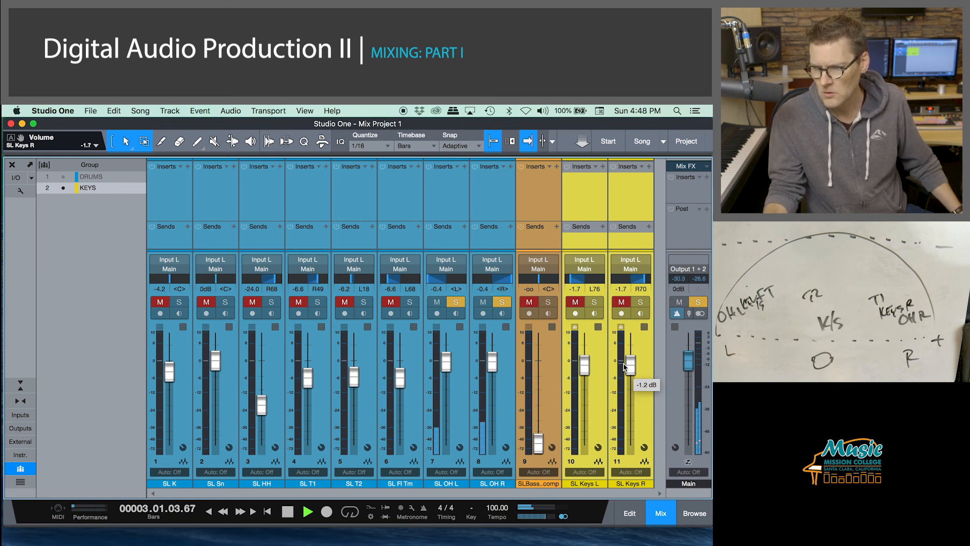
left_click(502, 303)
left_click(456, 305)
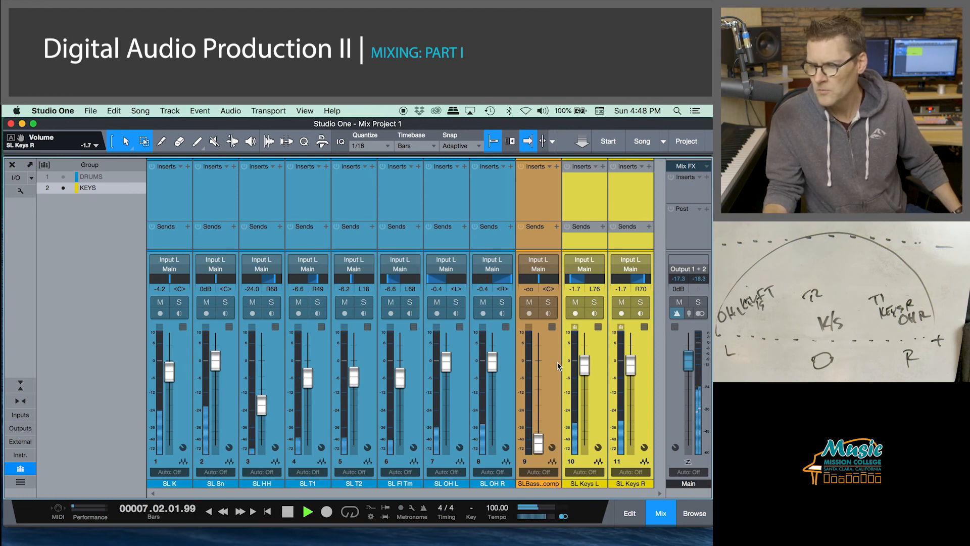
left_click_drag(584, 365, 585, 370)
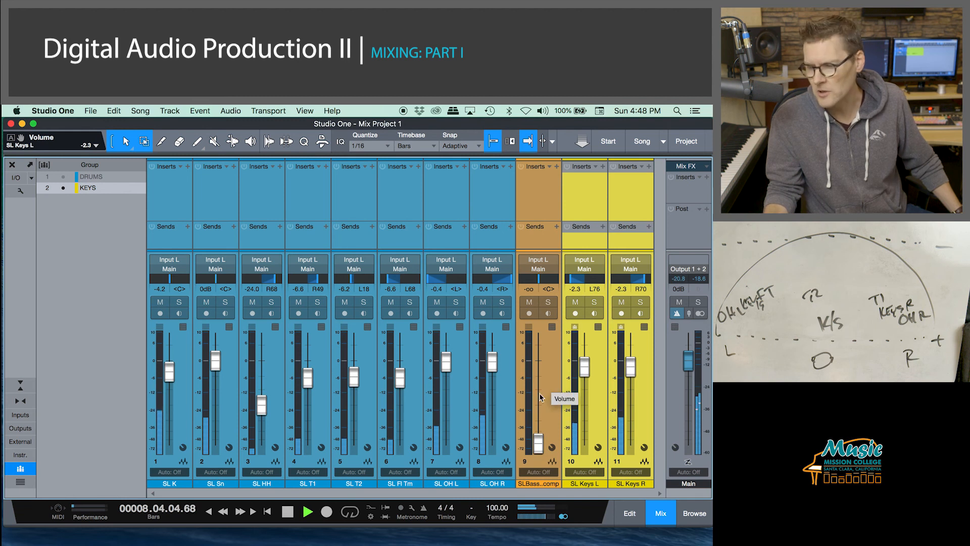
- Raise the bass channel's fader to -4.9 dB while the song plays and stop playback
left_click(537, 441)
left_click_drag(537, 441, 532, 376)
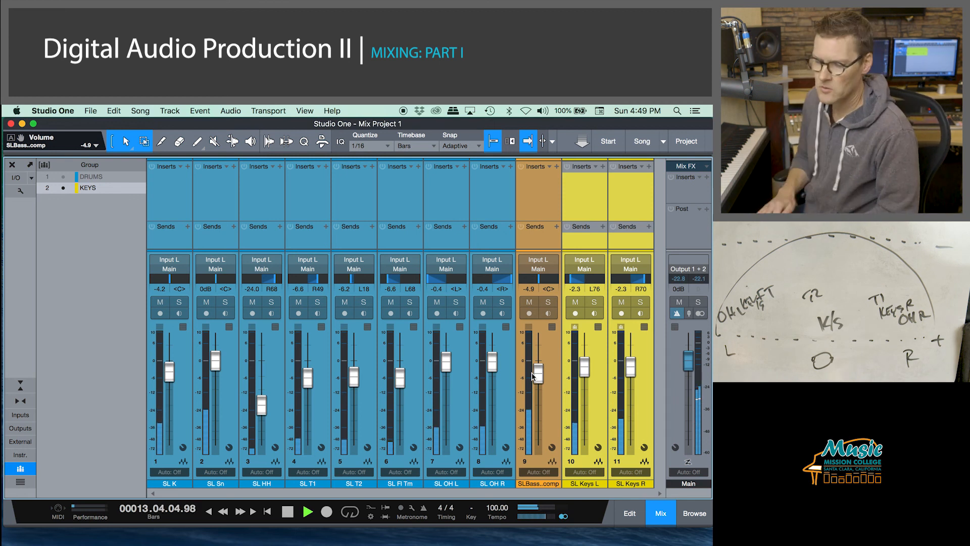
key("space")
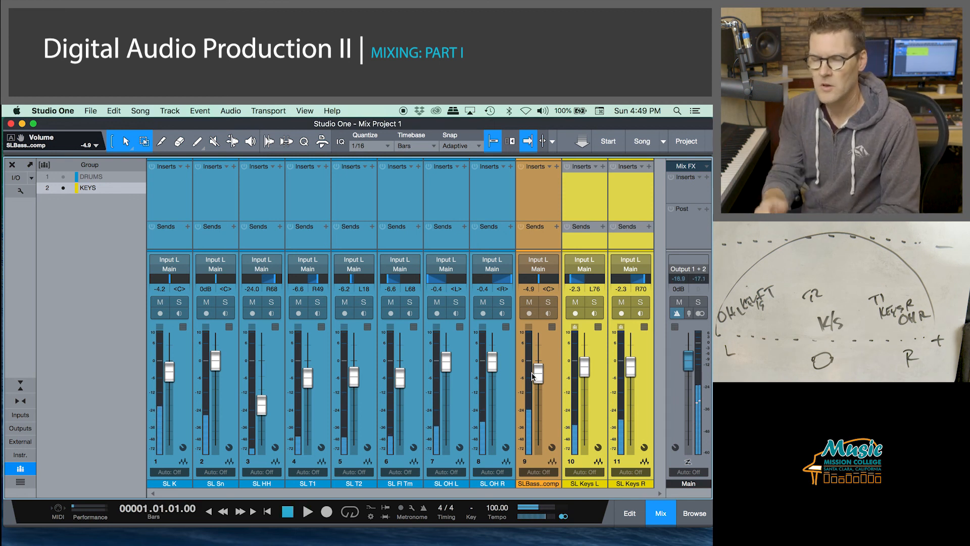